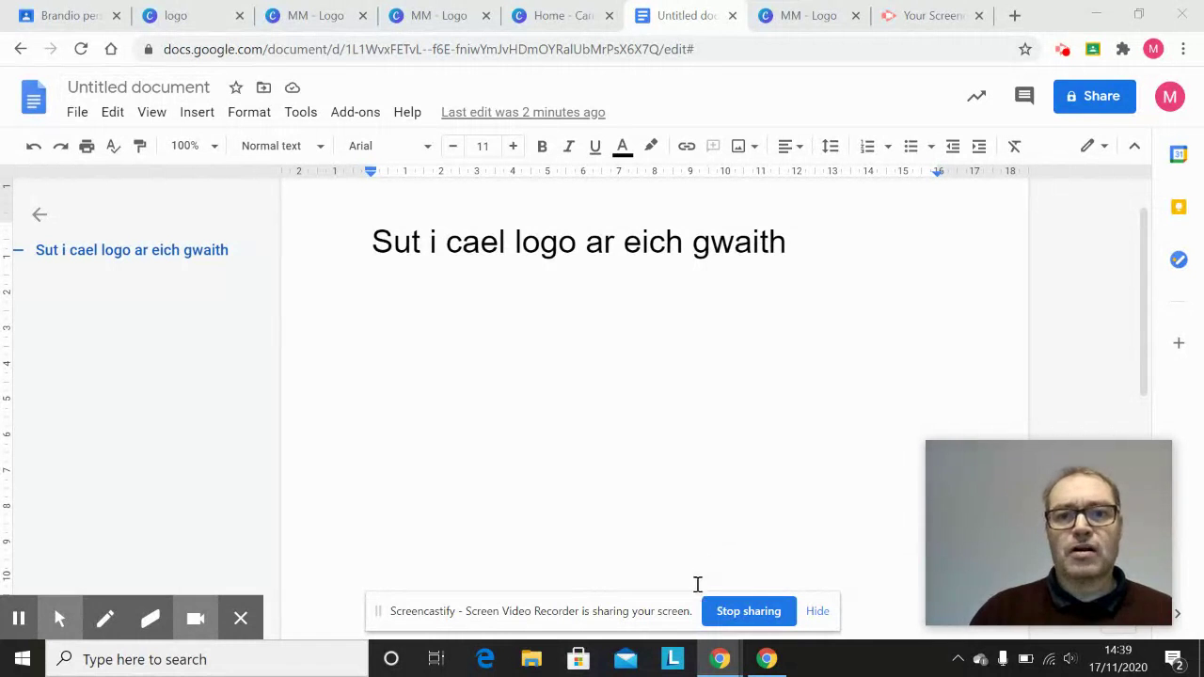
Switch to the MM logo design in Canva and choose JPG as the file type in its download settings
{"action": "left_click", "coordinate": [827, 21]}
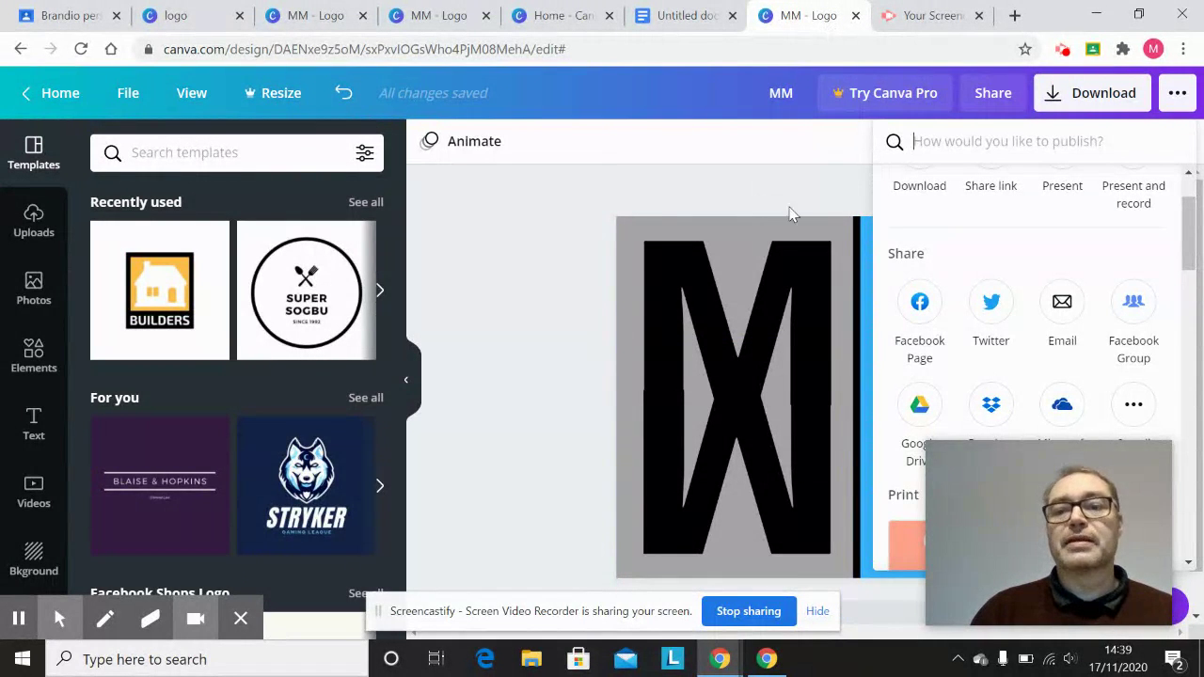
{"action": "left_click", "coordinate": [1178, 95]}
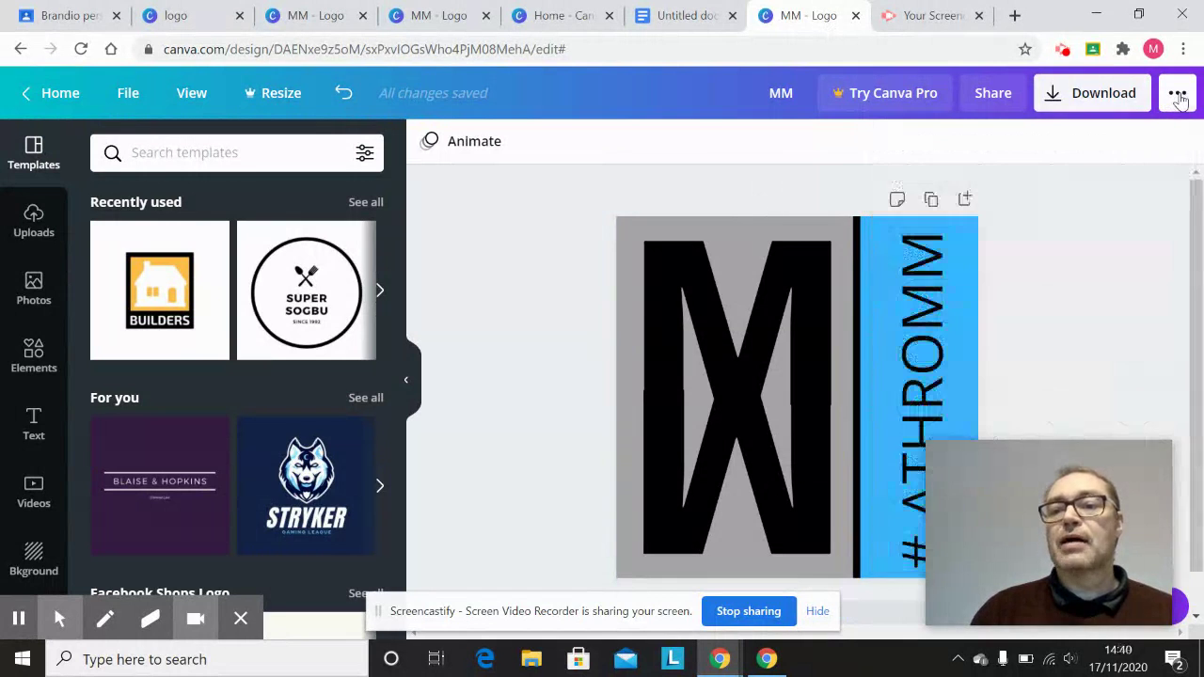
{"action": "left_click", "coordinate": [1092, 105]}
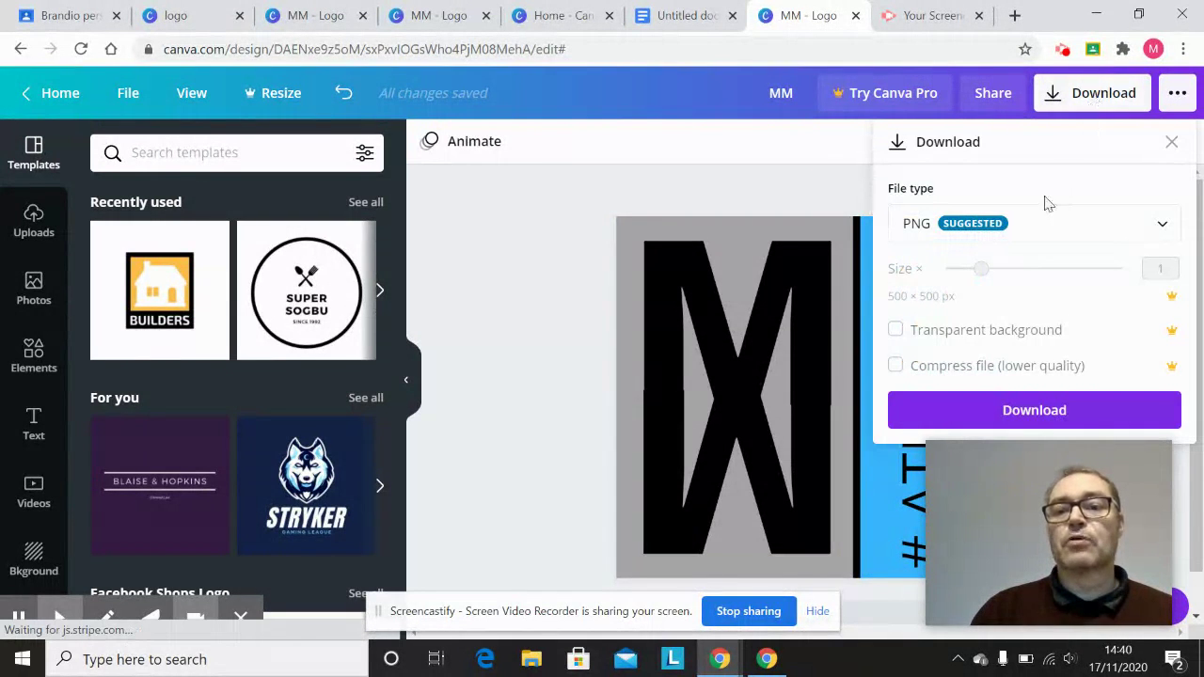
{"action": "left_click", "coordinate": [1023, 225]}
{"action": "left_click", "coordinate": [978, 297]}
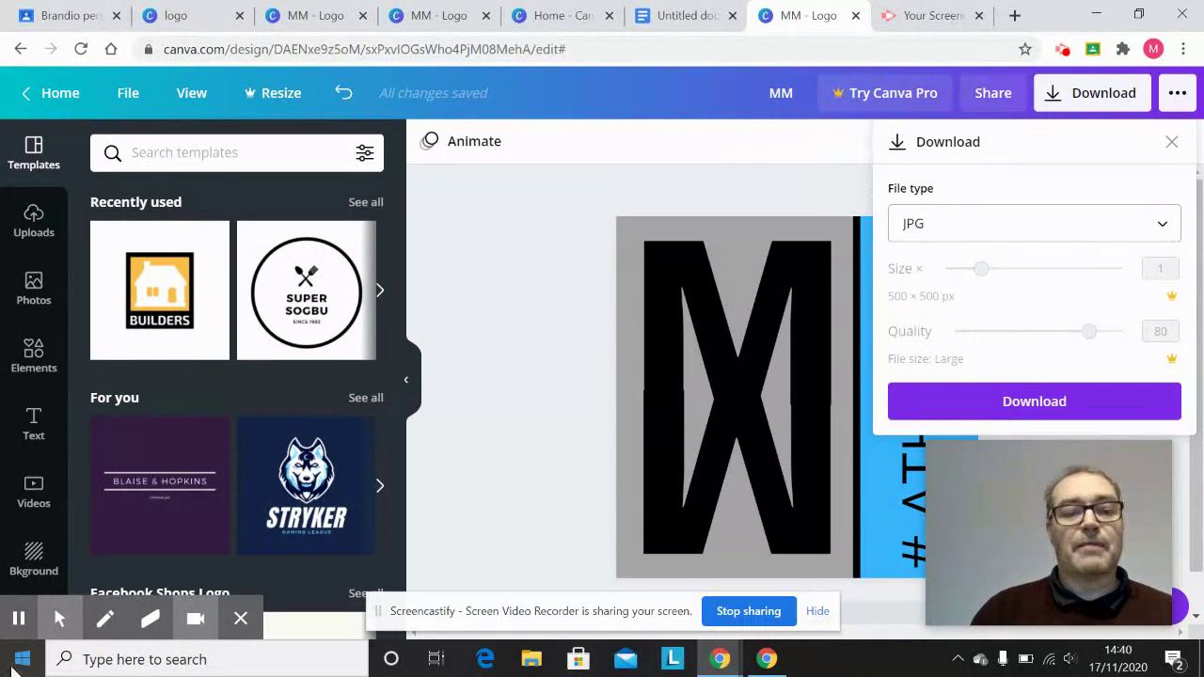
{"action": "left_click", "coordinate": [463, 323]}
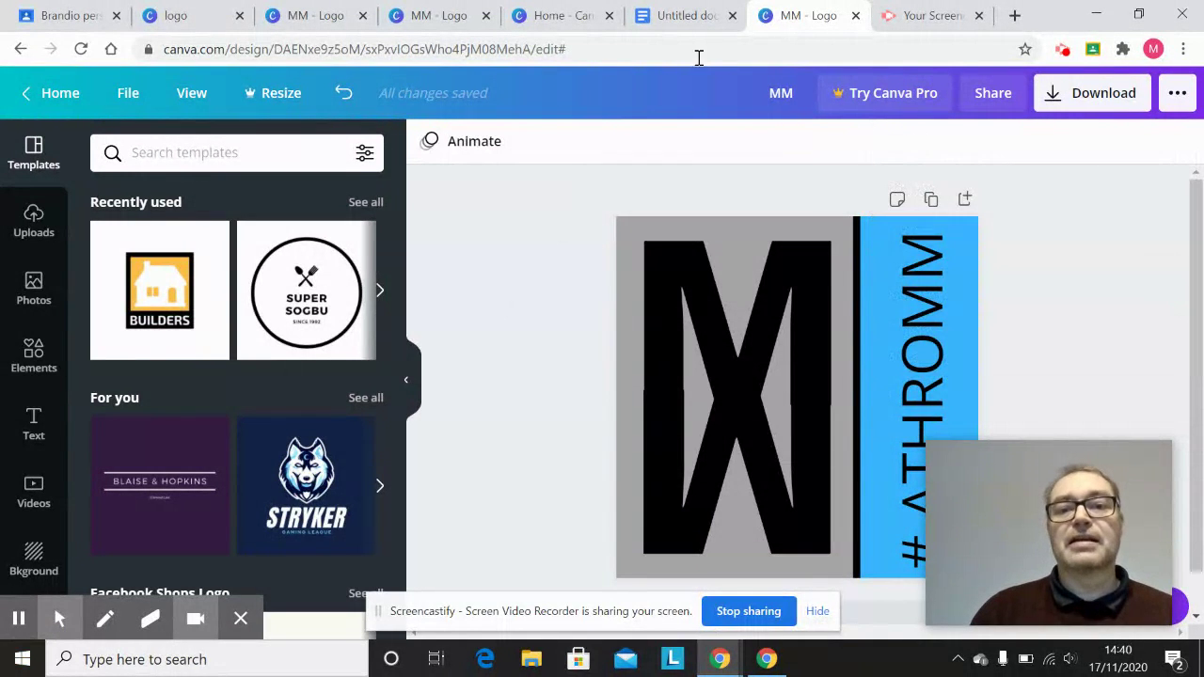
In the untitled Google Docs document, insert the MM image from the computer's Downloads folder below the heading
{"action": "left_click", "coordinate": [683, 16]}
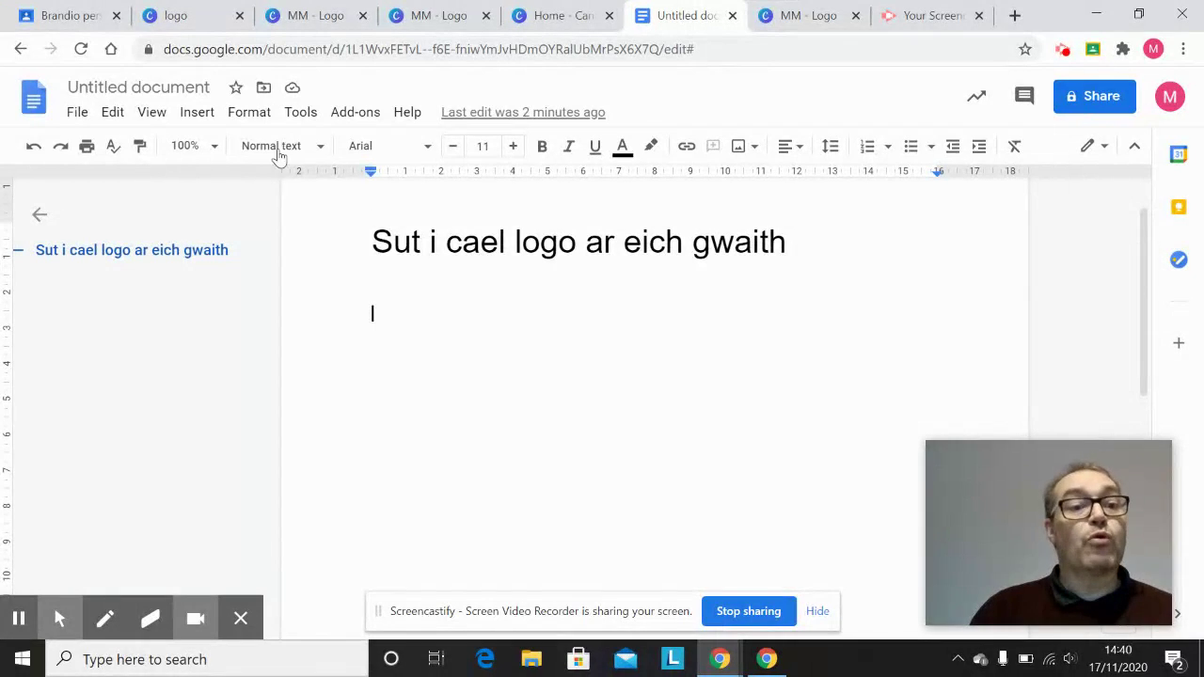
{"action": "left_click", "coordinate": [195, 118]}
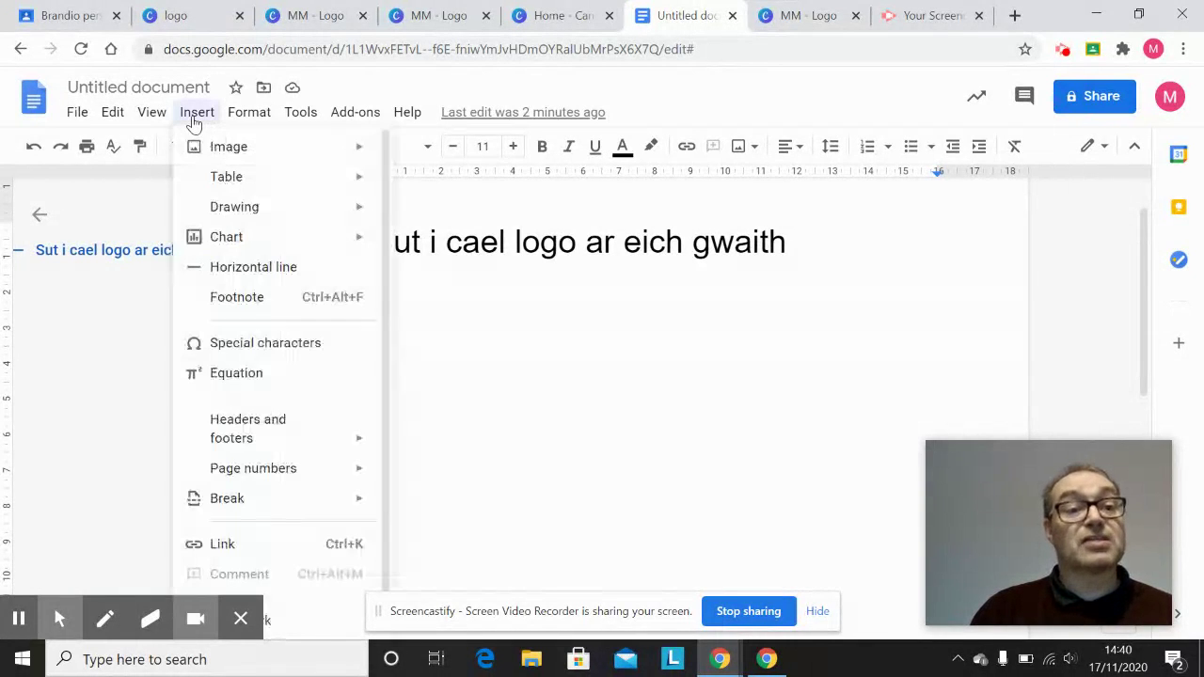
{"action": "mouse_move", "coordinate": [233, 158]}
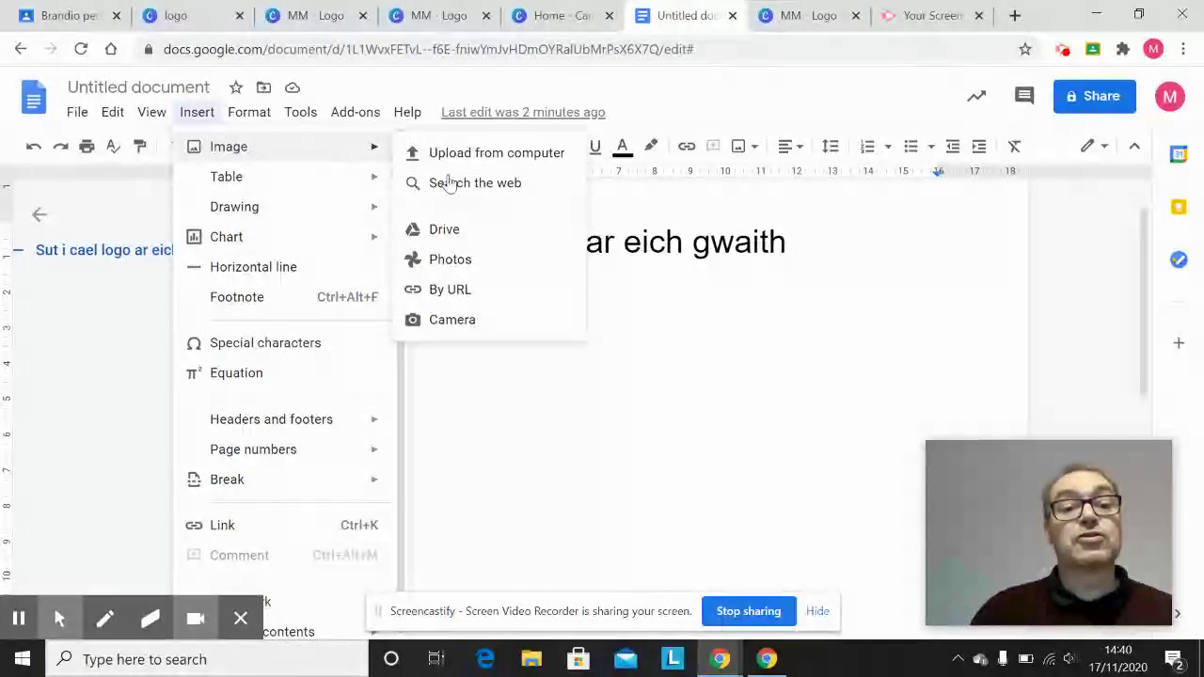
{"action": "left_click", "coordinate": [507, 158]}
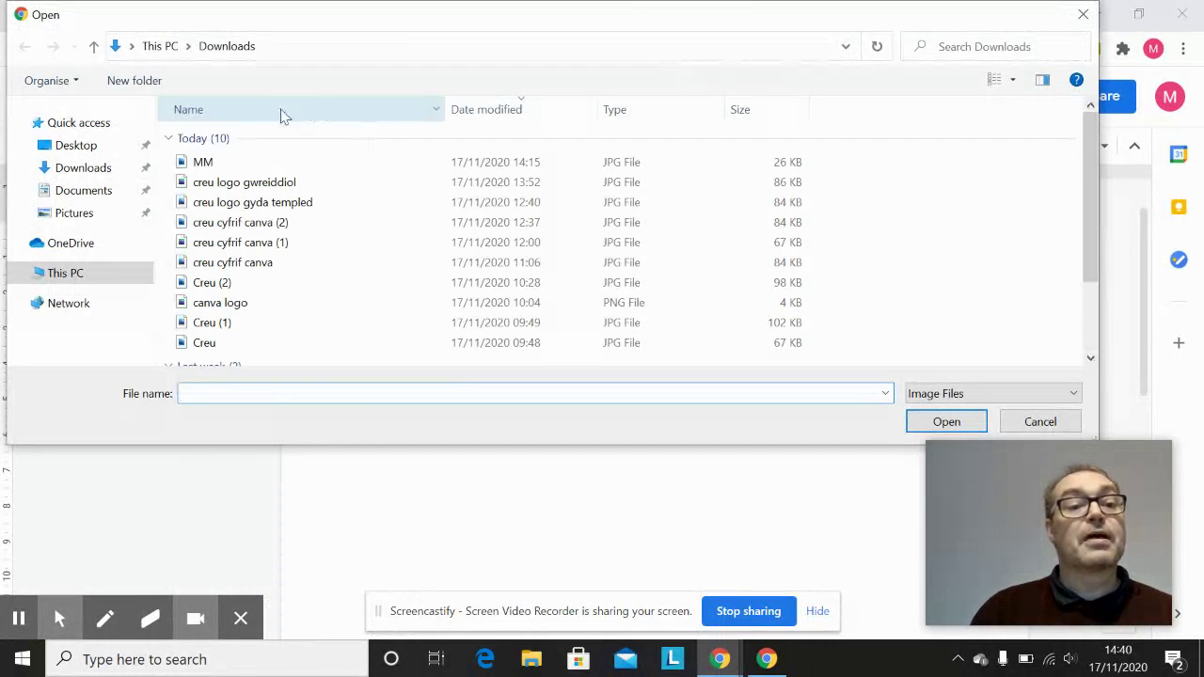
{"action": "left_click", "coordinate": [202, 161]}
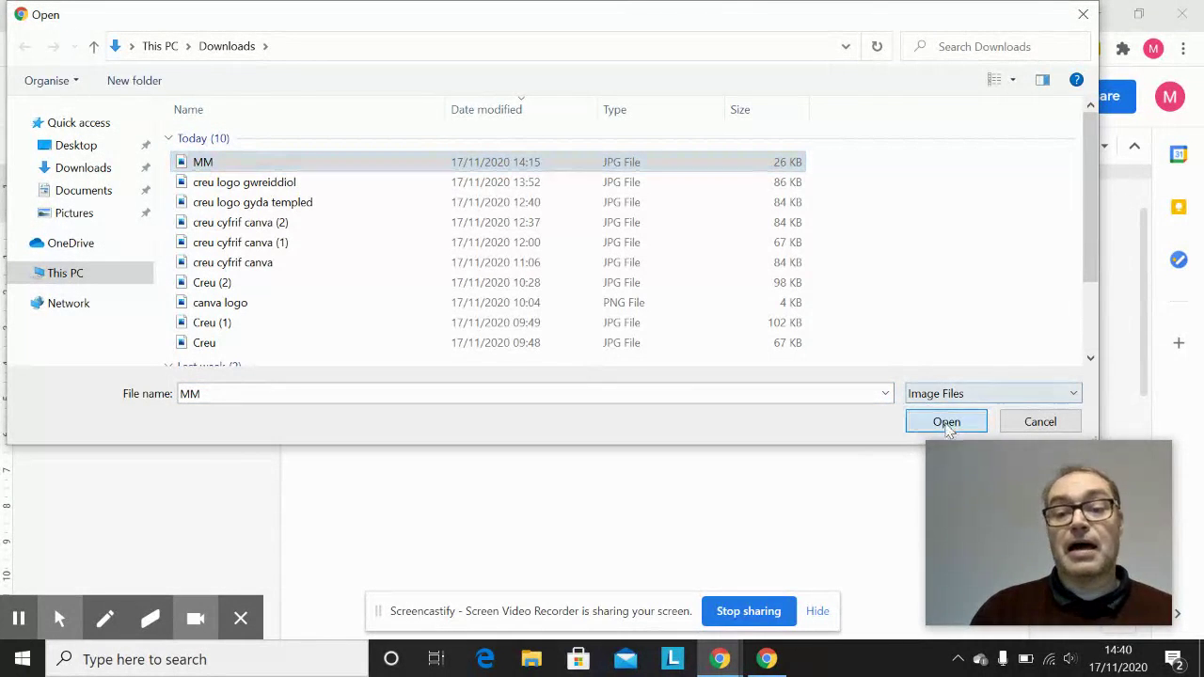
{"action": "left_click", "coordinate": [946, 423]}
Shrink the inserted MM logo proportionally to about 3.7 cm wide, keeping it below the heading
{"action": "left_click", "coordinate": [747, 493]}
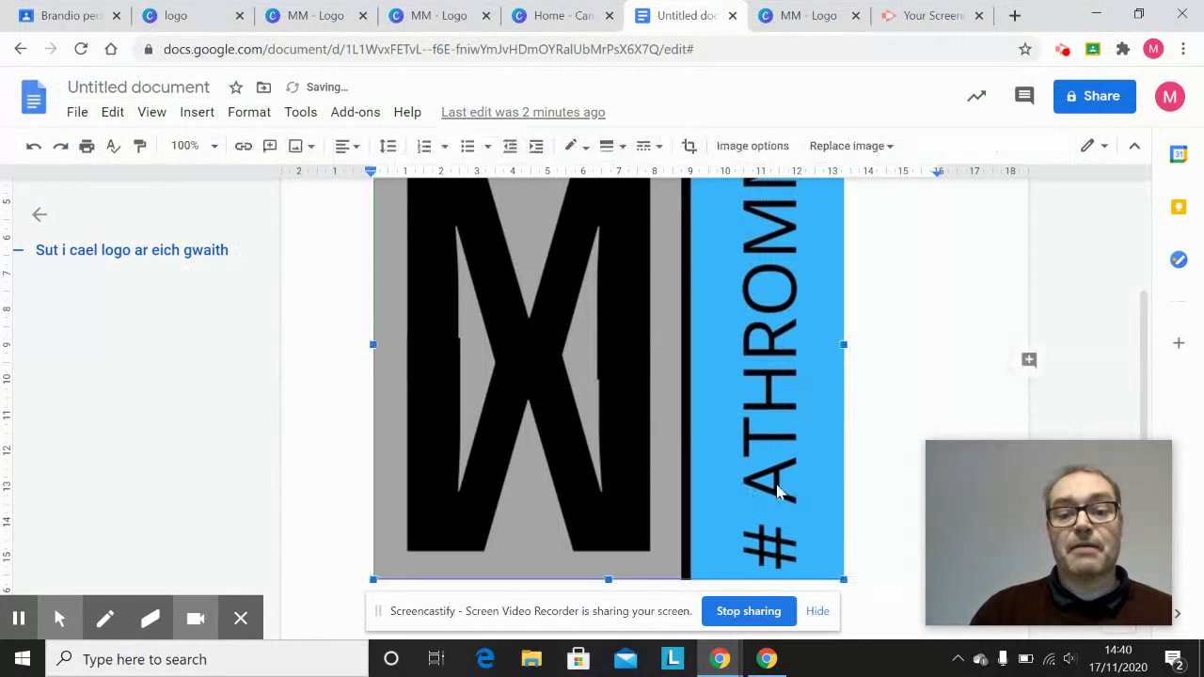
{"action": "scroll", "coordinate": [889, 457], "scroll_direction": "up", "scroll_amount": 3}
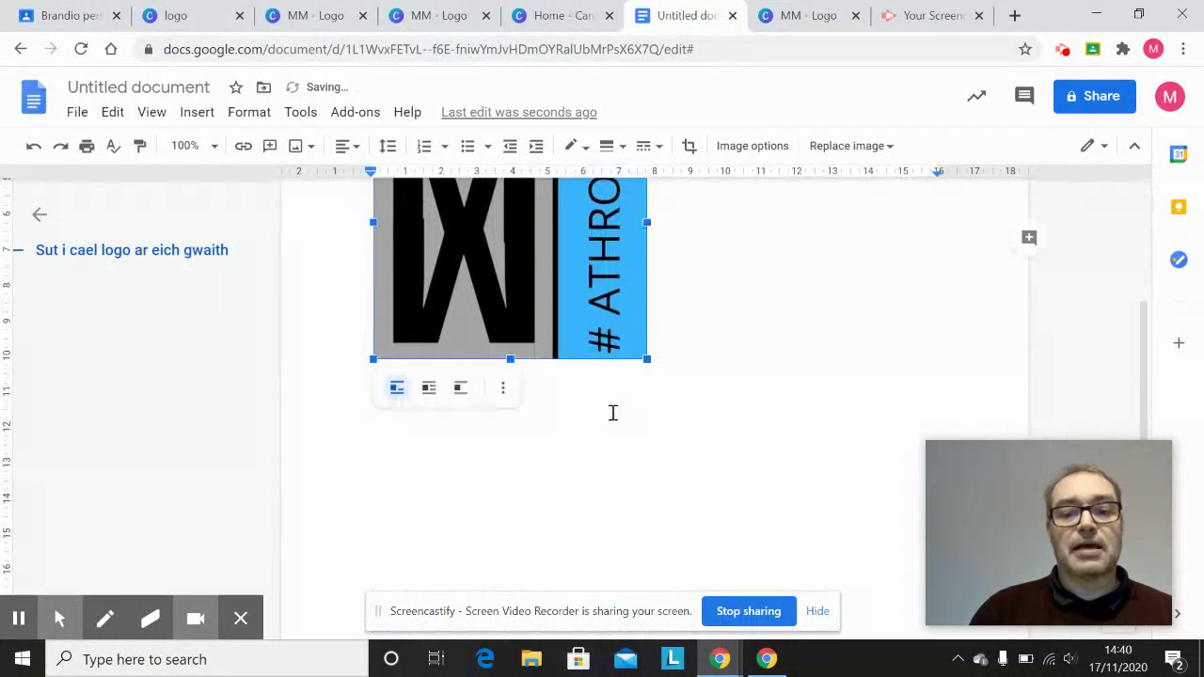
{"action": "scroll", "coordinate": [639, 367], "scroll_direction": "up", "scroll_amount": 1}
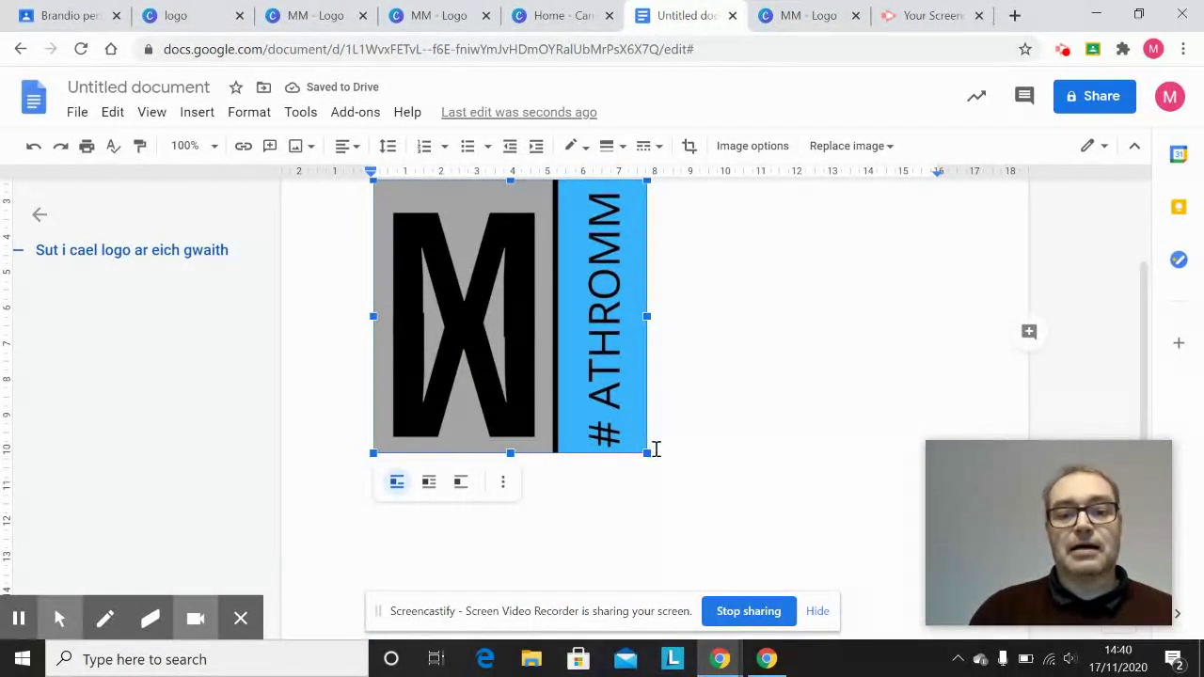
{"action": "left_click", "coordinate": [482, 333]}
{"action": "left_click_drag", "start_coordinate": [462, 315], "coordinate": [461, 313]}
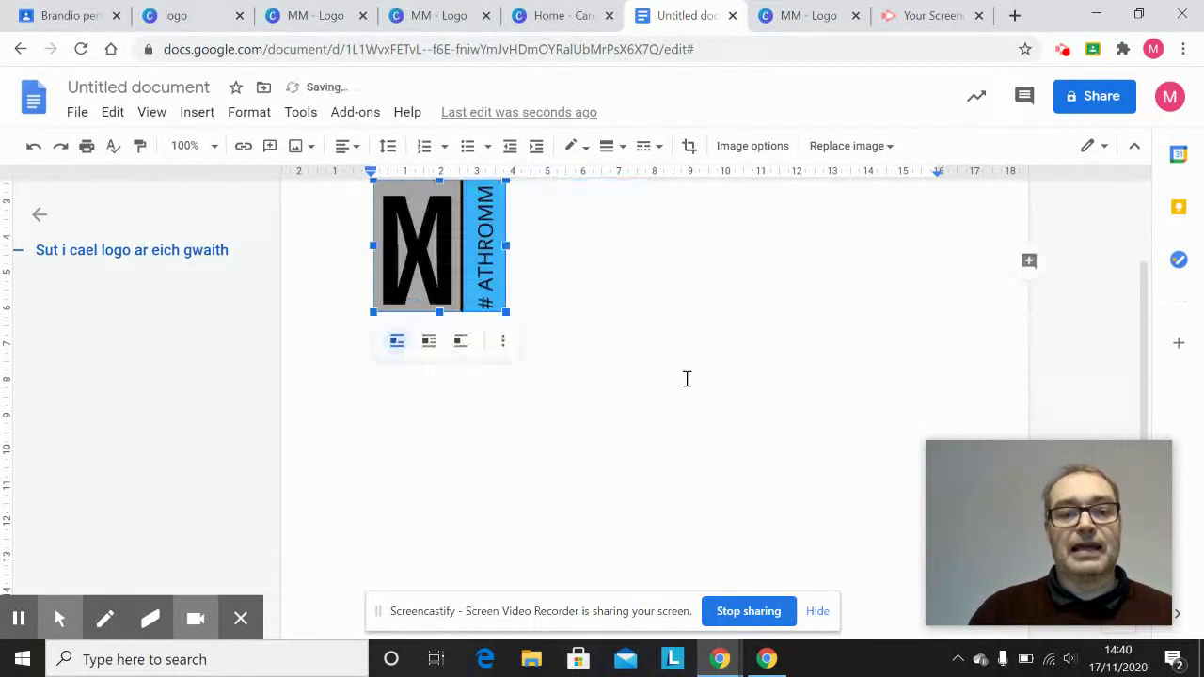
{"action": "scroll", "coordinate": [712, 385], "scroll_direction": "up", "scroll_amount": 2}
{"action": "left_click", "coordinate": [880, 528]}
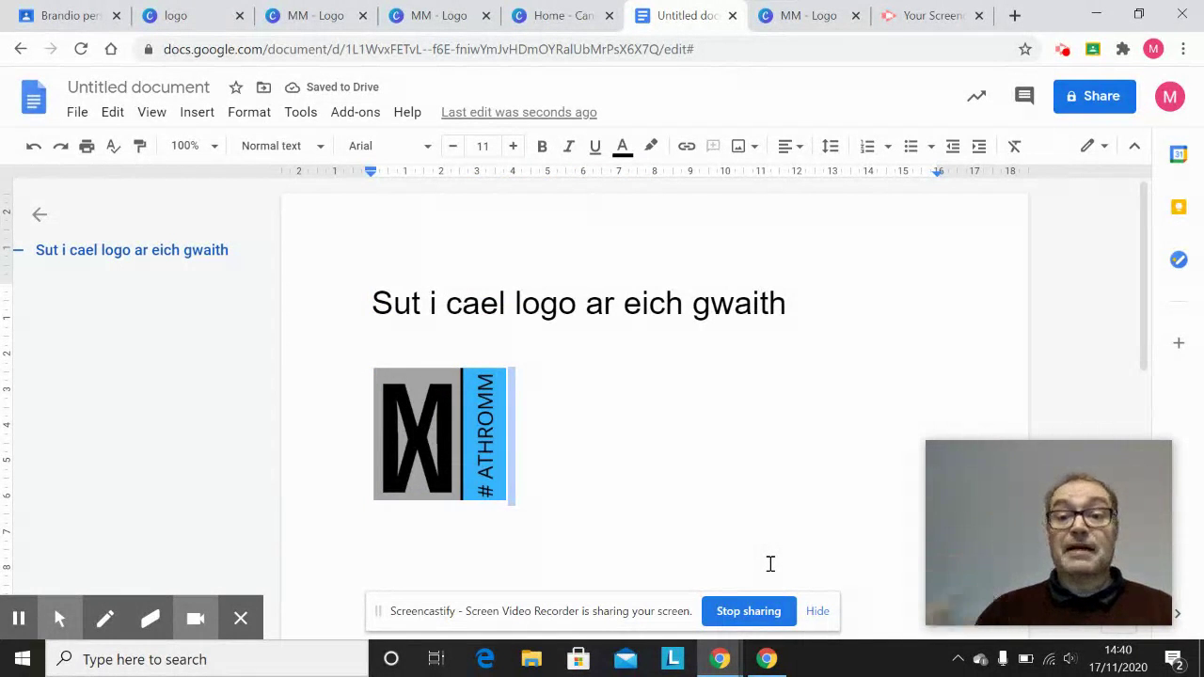
Switch to the MM logo in Canva and try to connect Microsoft OneDrive for publishing the design
{"action": "left_click", "coordinate": [804, 16]}
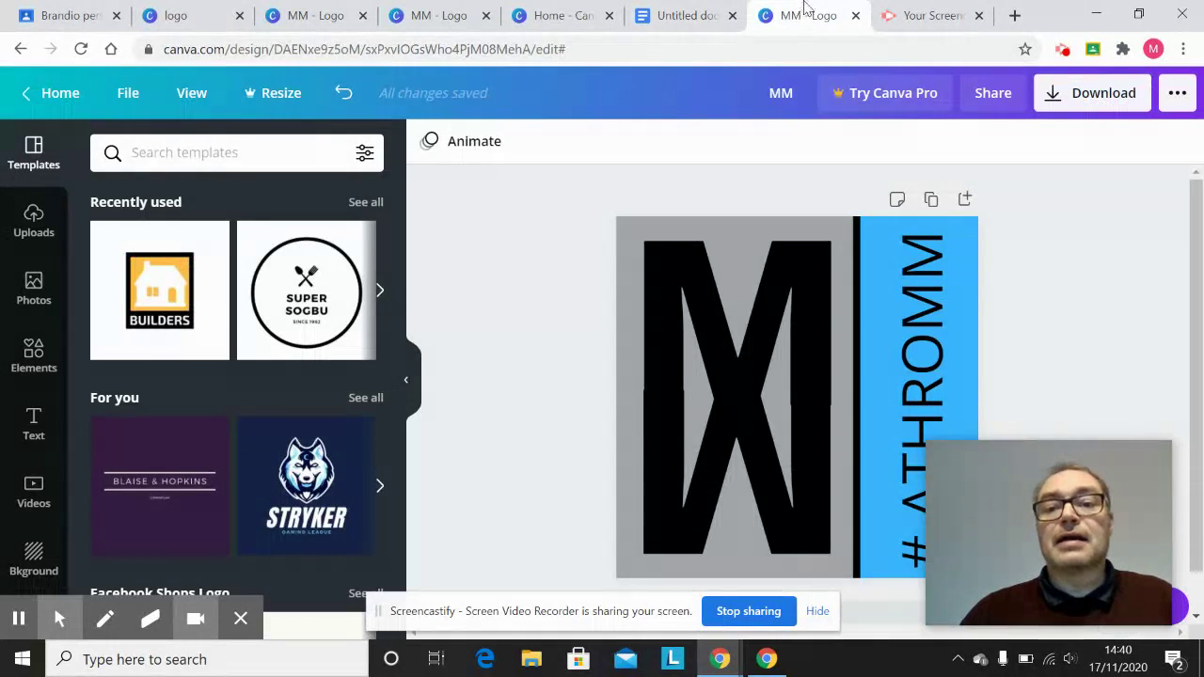
{"action": "left_click", "coordinate": [1178, 95]}
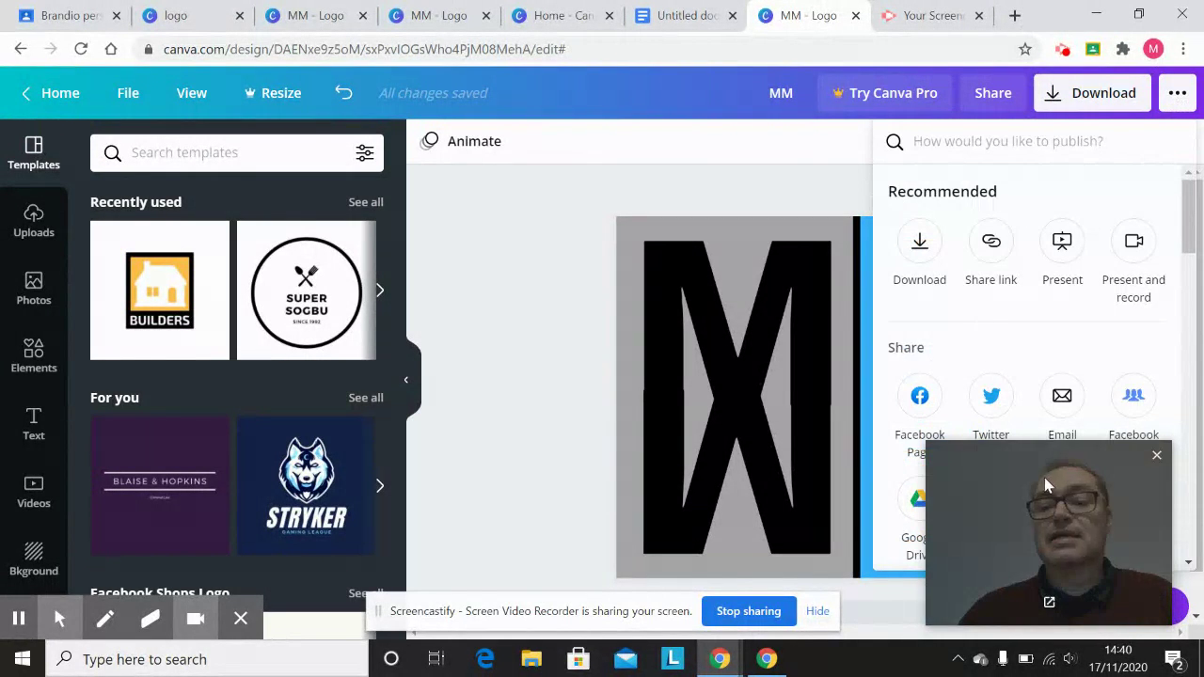
{"action": "scroll", "coordinate": [997, 395], "scroll_direction": "down", "scroll_amount": 2}
{"action": "left_click_drag", "start_coordinate": [944, 511], "coordinate": [645, 421]}
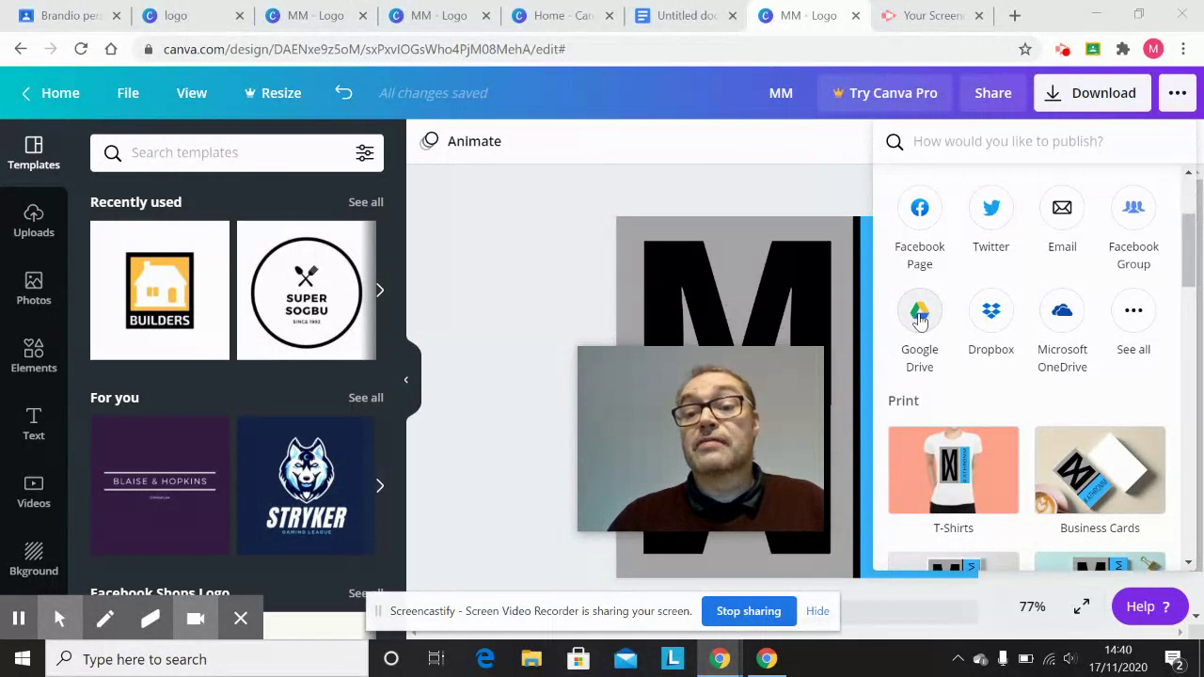
{"action": "left_click", "coordinate": [1062, 315]}
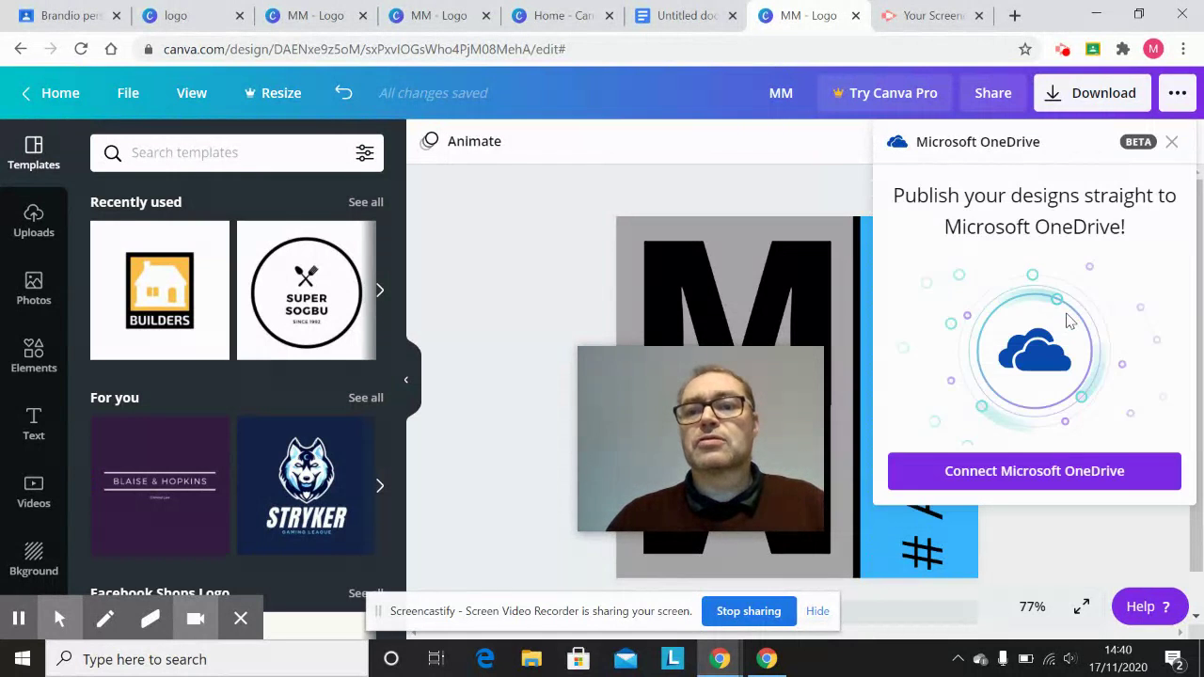
{"action": "left_click", "coordinate": [1030, 475]}
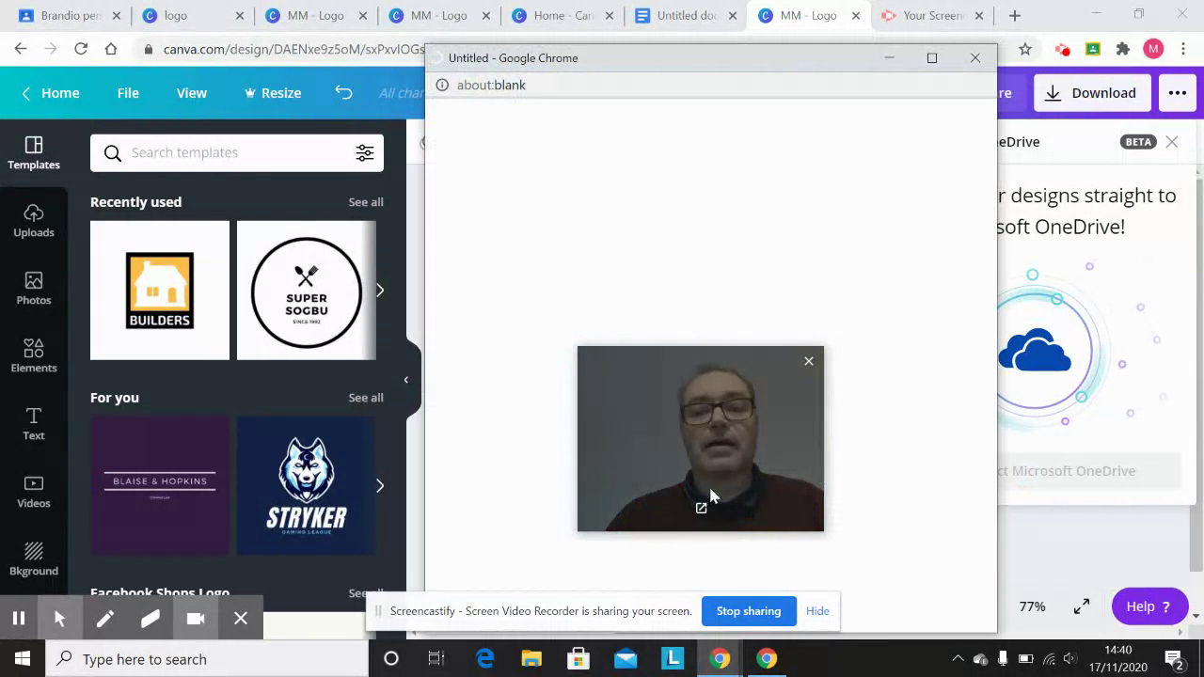
{"action": "left_click_drag", "start_coordinate": [707, 450], "coordinate": [1063, 555]}
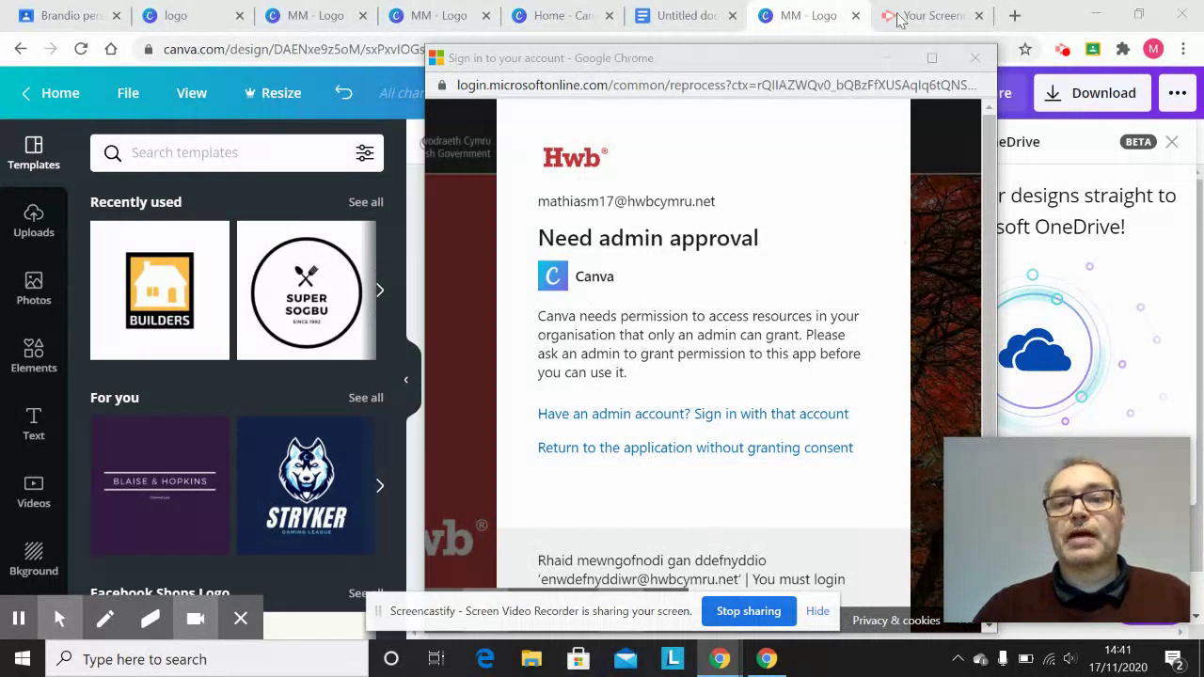
{"action": "left_click", "coordinate": [975, 58]}
{"action": "left_click_drag", "start_coordinate": [1059, 531], "coordinate": [613, 465]}
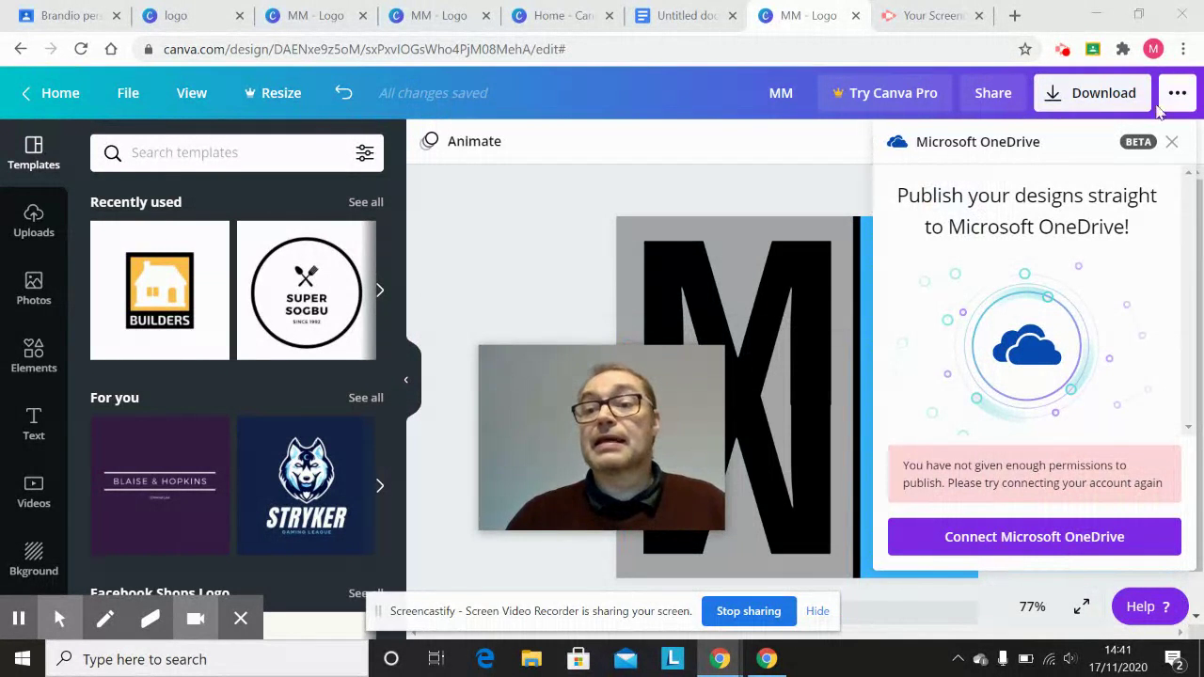
{"action": "left_click", "coordinate": [1169, 141]}
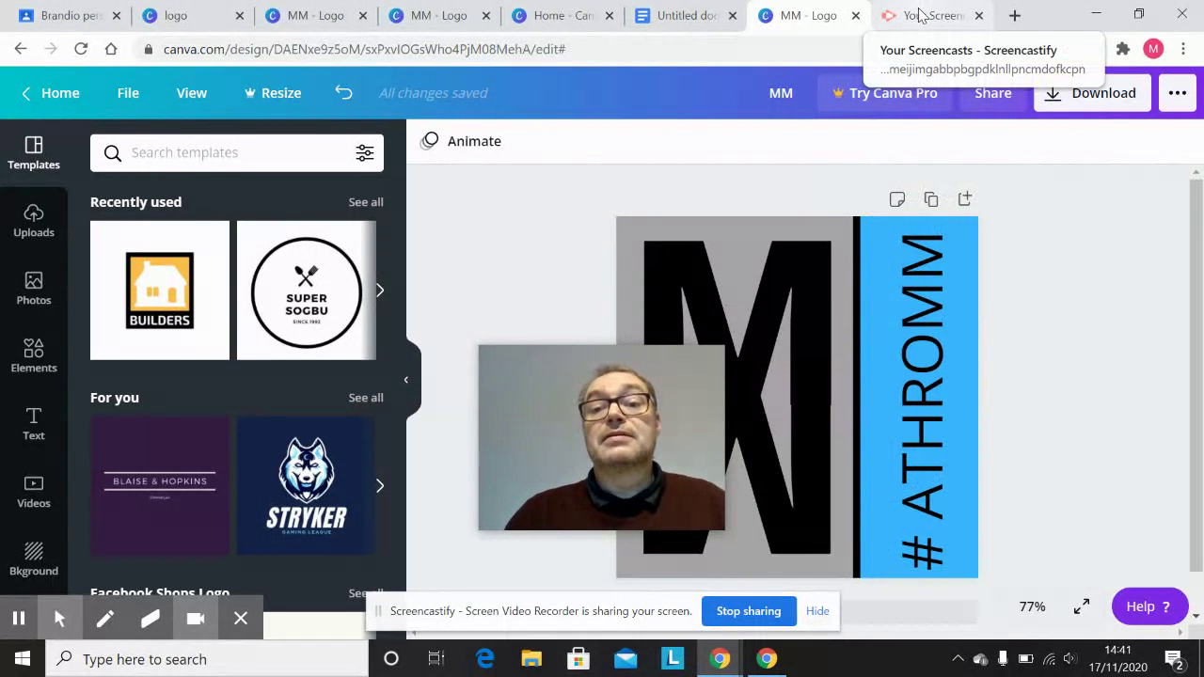
Open google.com in a new browser tab
{"action": "left_click", "coordinate": [1014, 16]}
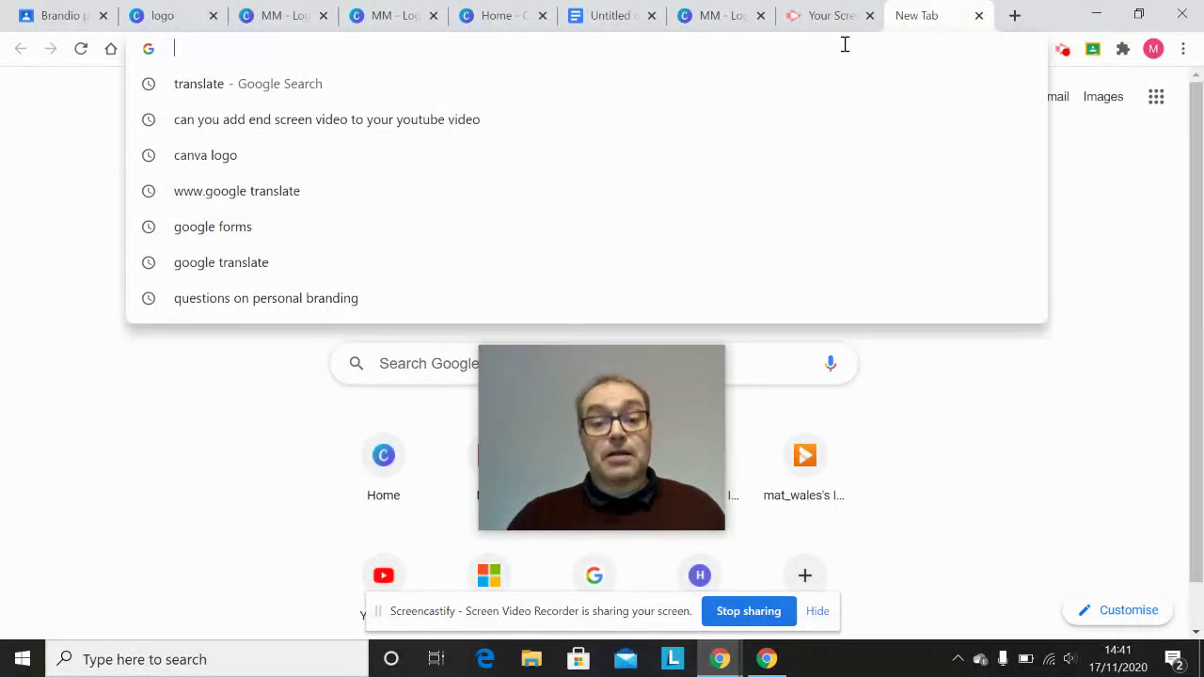
{"action": "type", "text": "google.com"}
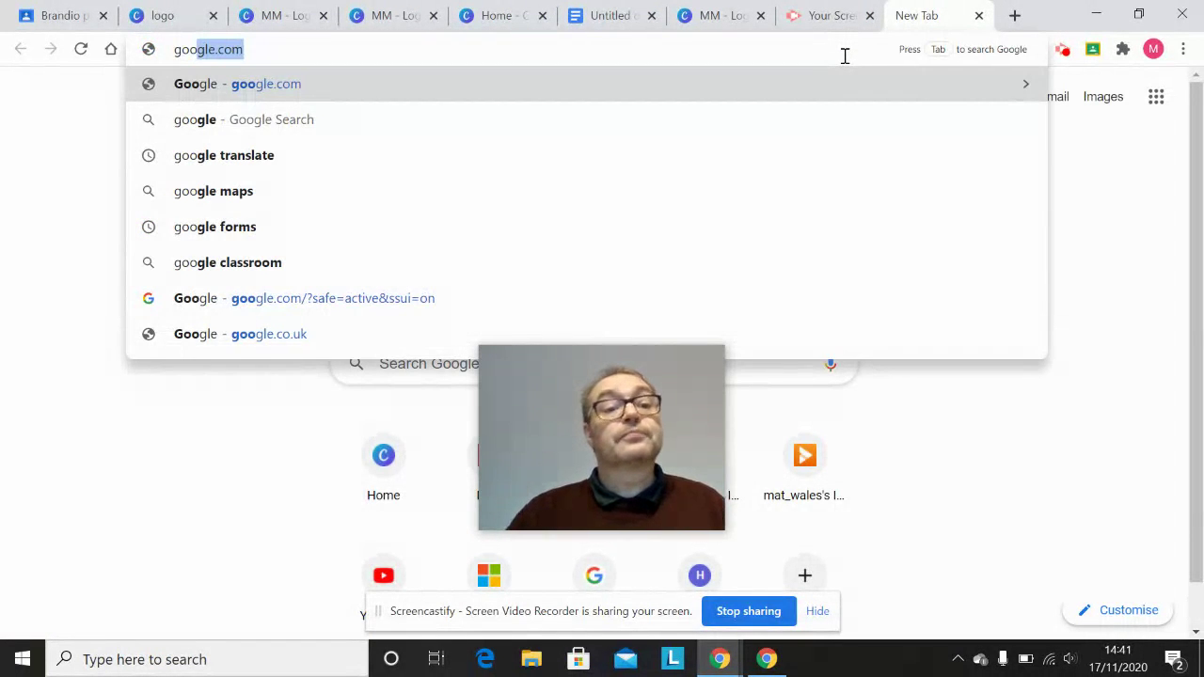
{"action": "key", "text": "Return"}
{"action": "left_click_drag", "start_coordinate": [653, 492], "coordinate": [1097, 536]}
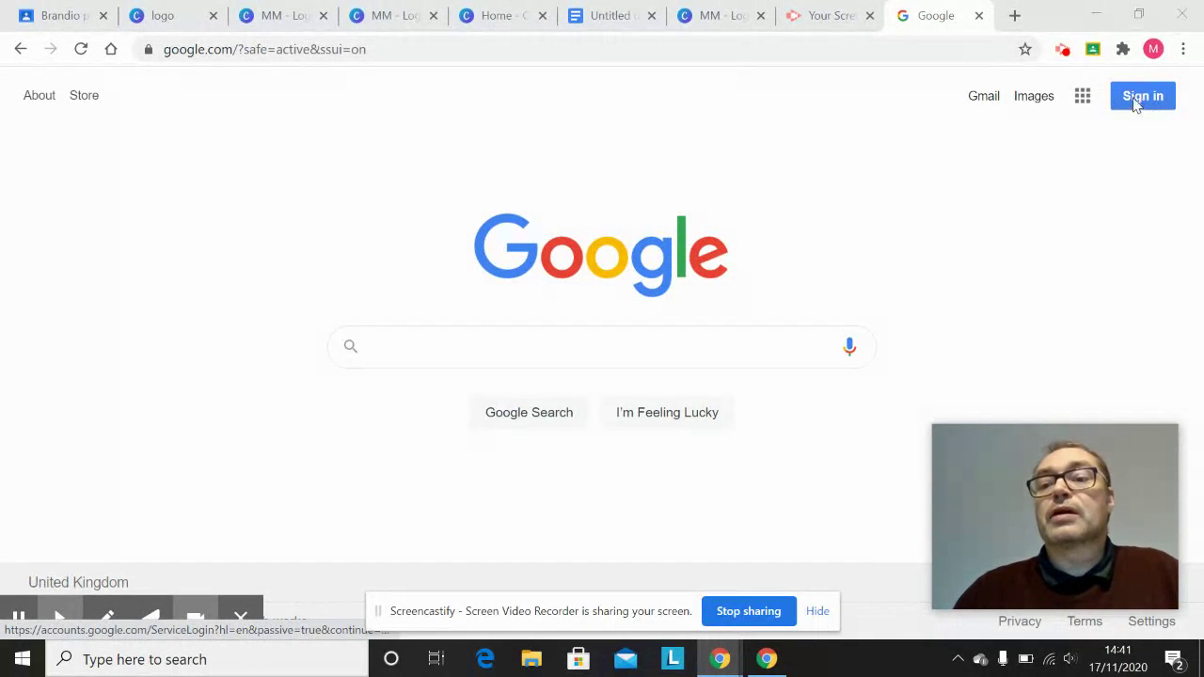
Open Google Drive from the list of Google apps on the Google home page
{"action": "left_click", "coordinate": [1082, 99]}
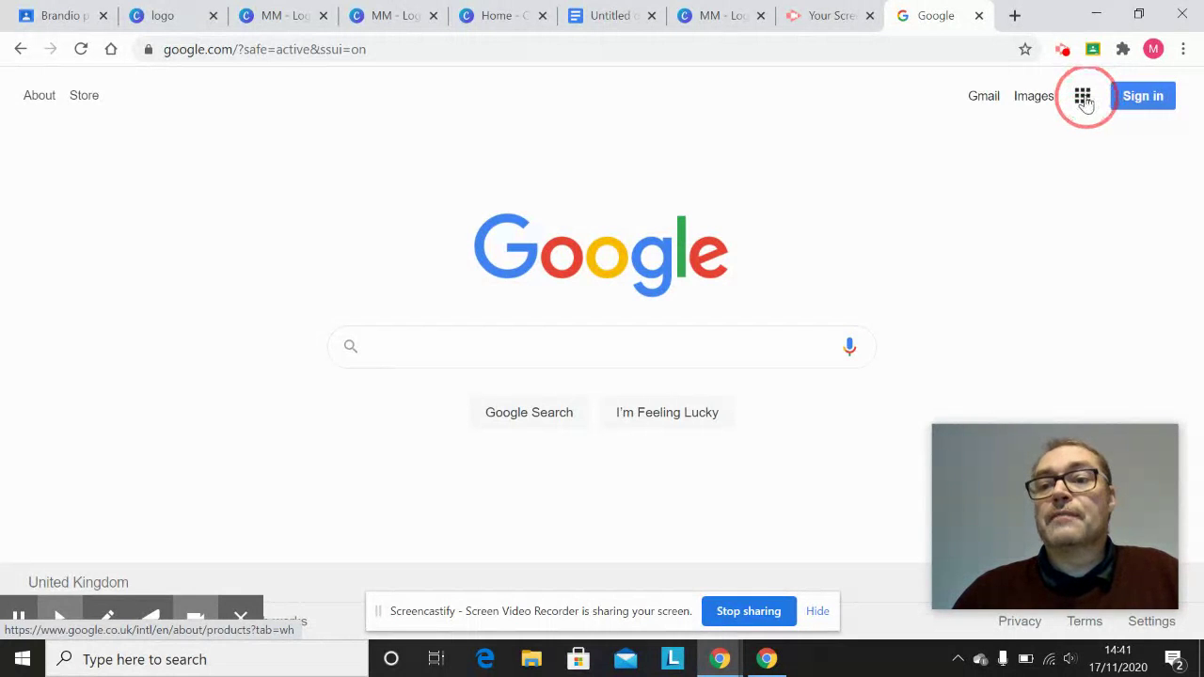
{"action": "left_click", "coordinate": [1082, 95]}
{"action": "left_click_drag", "start_coordinate": [994, 503], "coordinate": [660, 505]}
{"action": "left_click", "coordinate": [1082, 98]}
{"action": "left_click", "coordinate": [936, 450]}
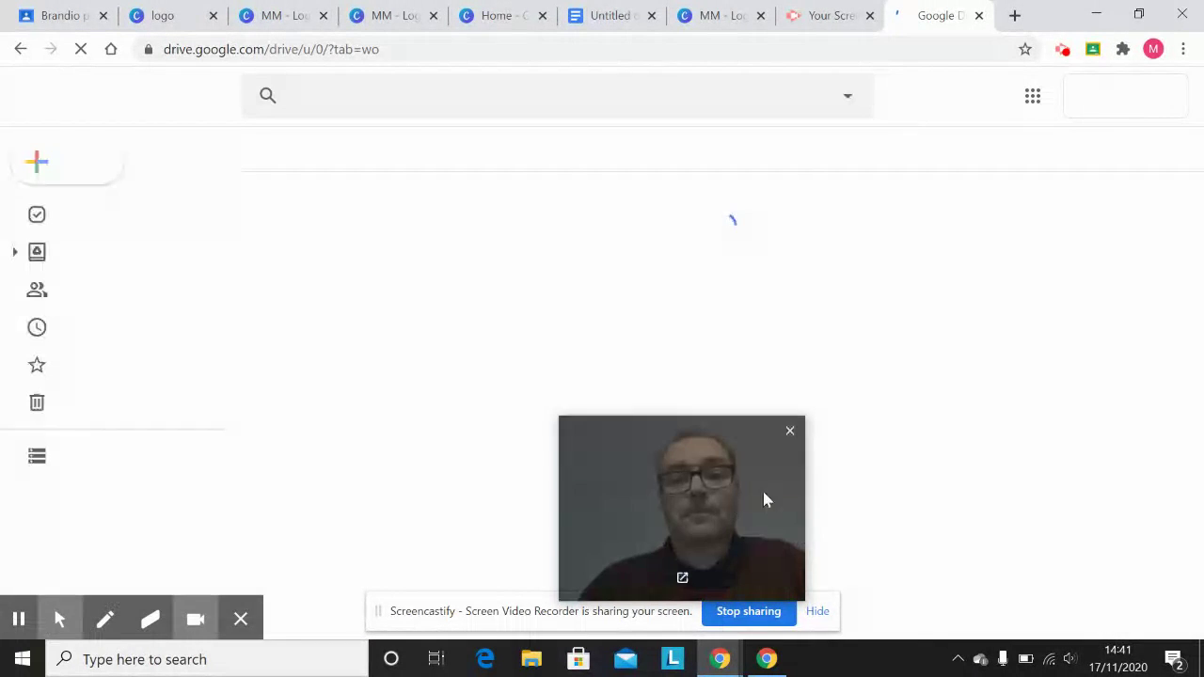
{"action": "left_click_drag", "start_coordinate": [700, 518], "coordinate": [1051, 493]}
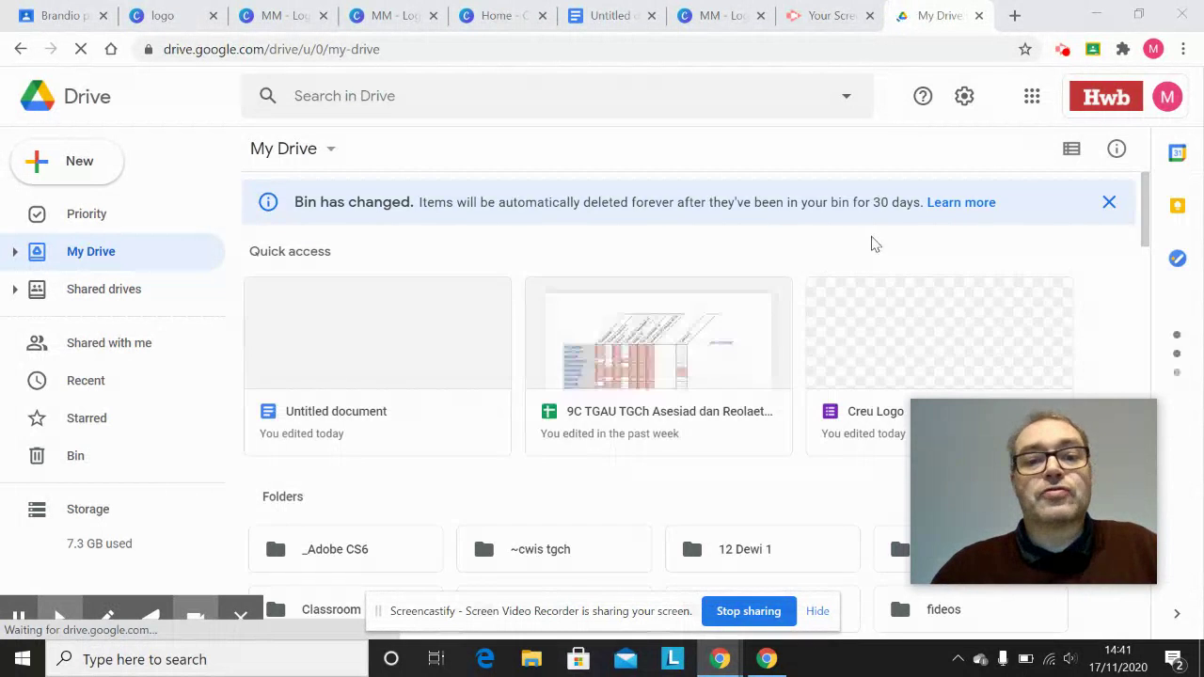
Upload the MM logo image from the Downloads folder to My Drive
{"action": "left_click", "coordinate": [75, 161]}
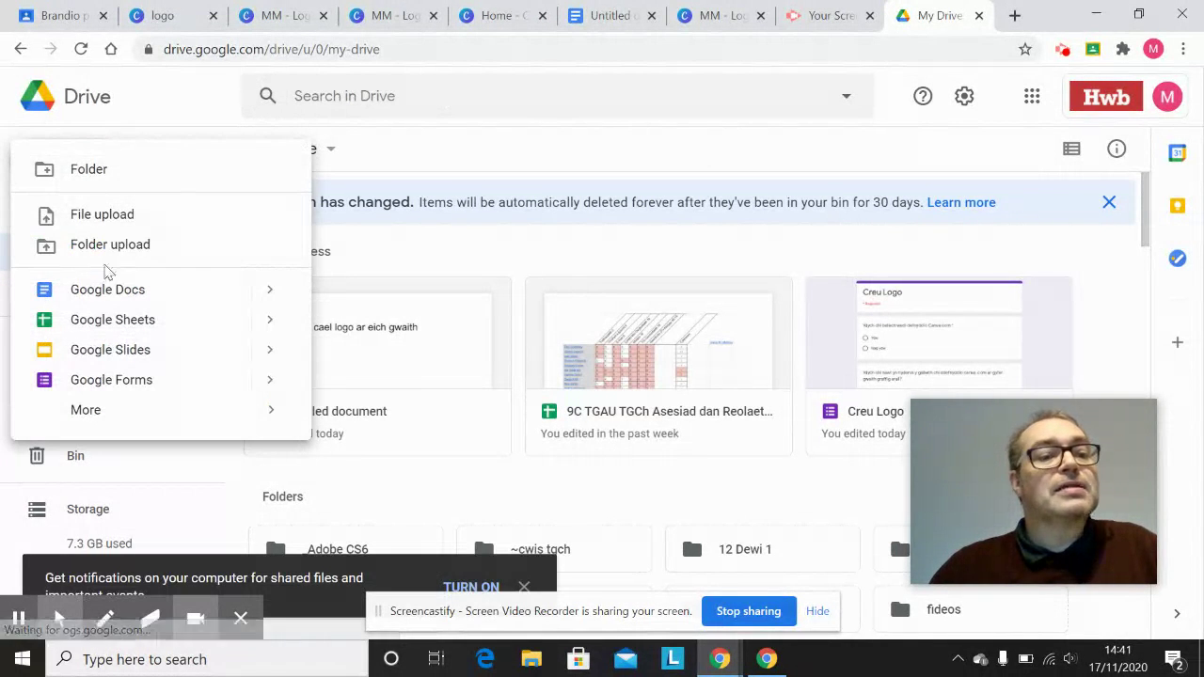
{"action": "left_click", "coordinate": [90, 215]}
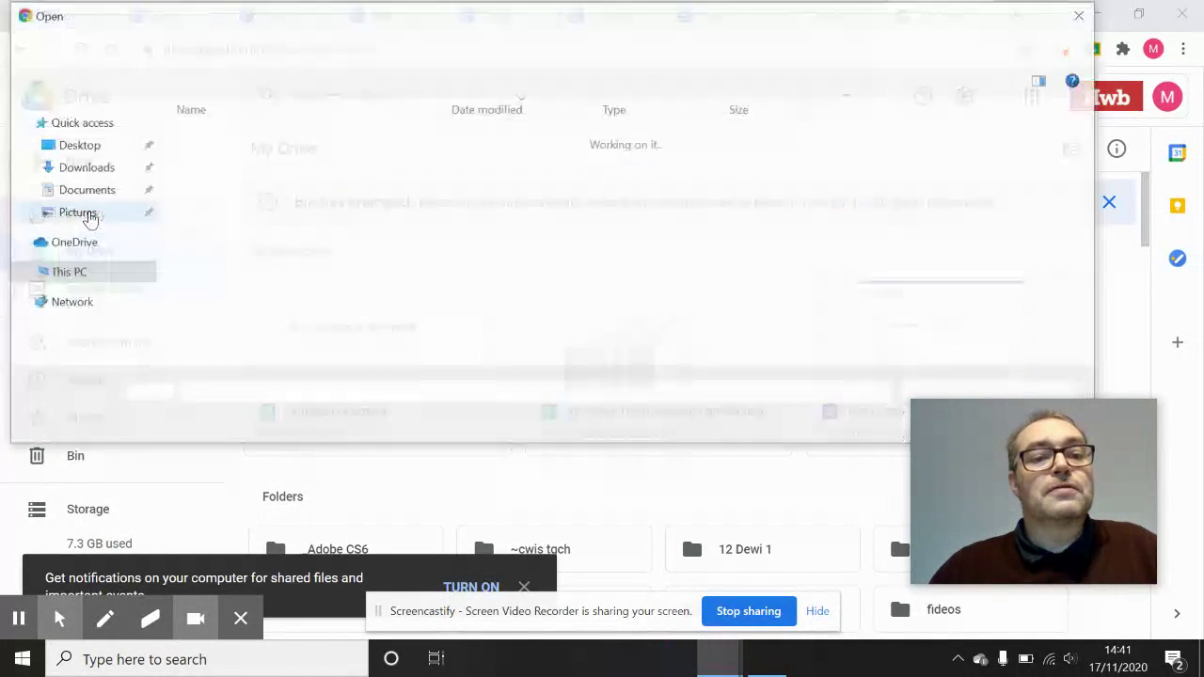
{"action": "double_click", "coordinate": [202, 161]}
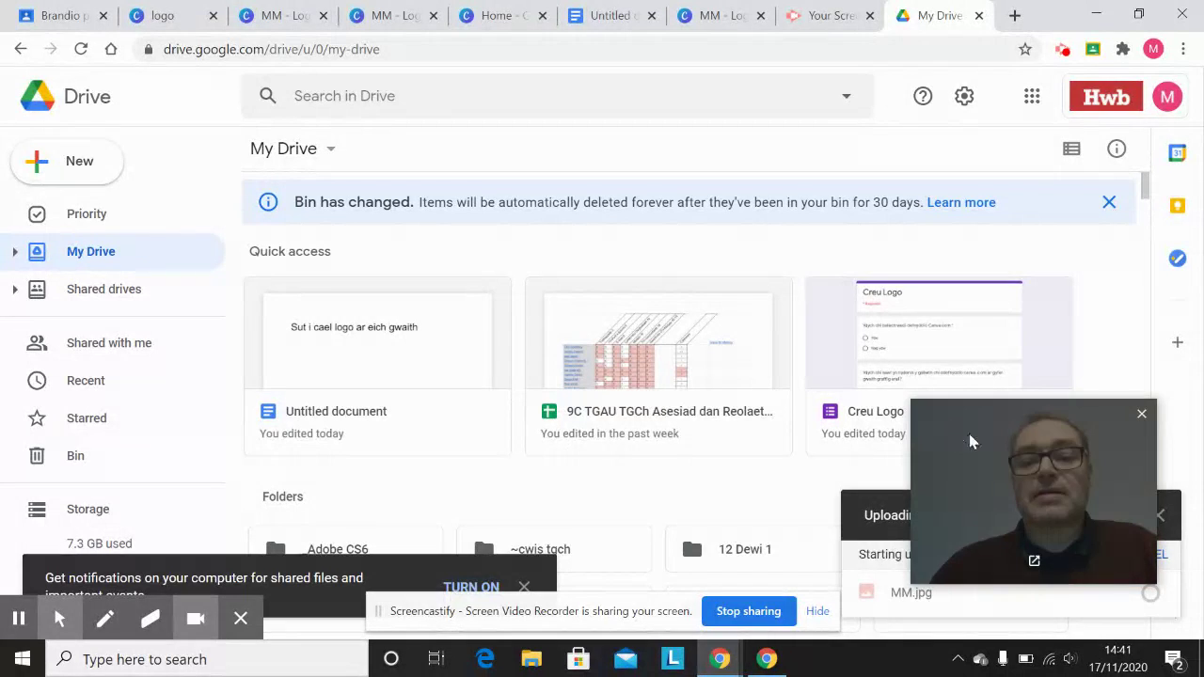
{"action": "left_click_drag", "start_coordinate": [1030, 452], "coordinate": [656, 442]}
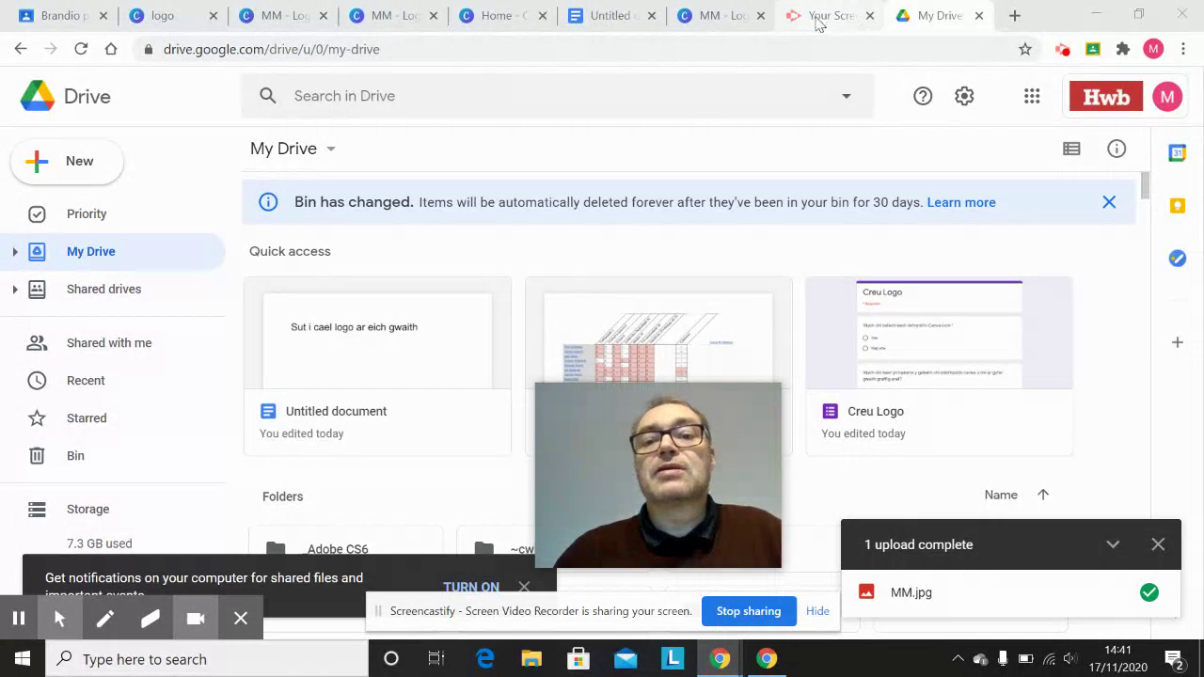
Switch to the untitled Google Docs document and insert the MM.jpg logo from Google Drive
{"action": "left_click", "coordinate": [611, 16]}
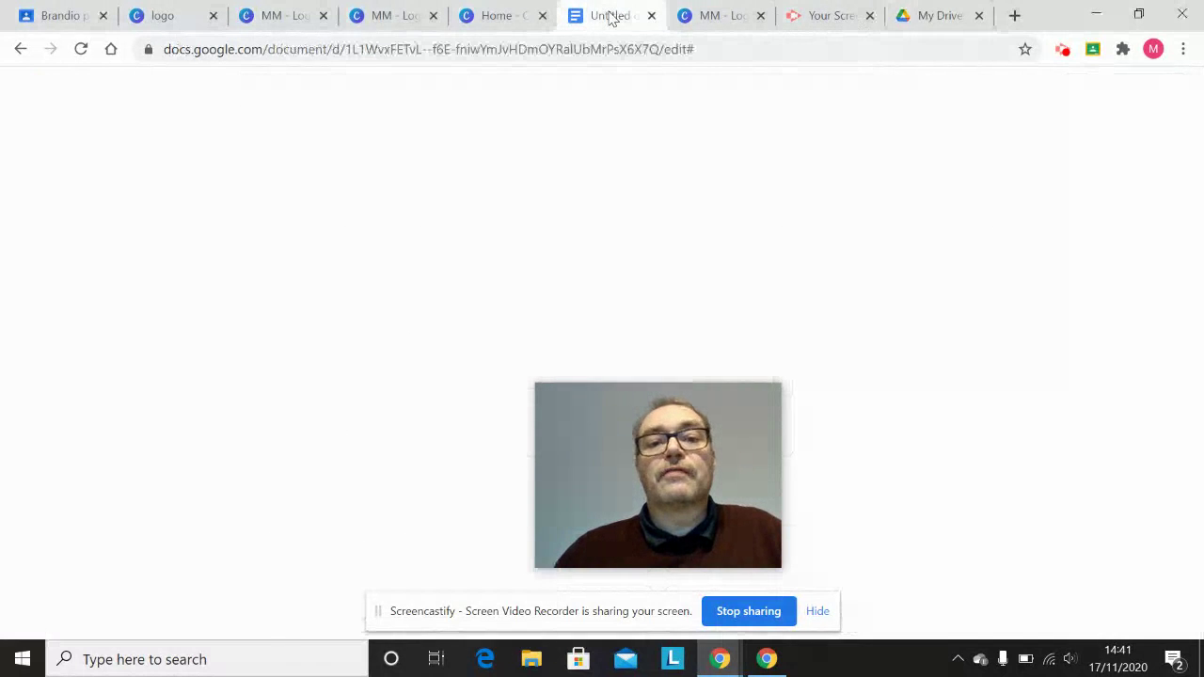
{"action": "left_click_drag", "start_coordinate": [725, 470], "coordinate": [1042, 508]}
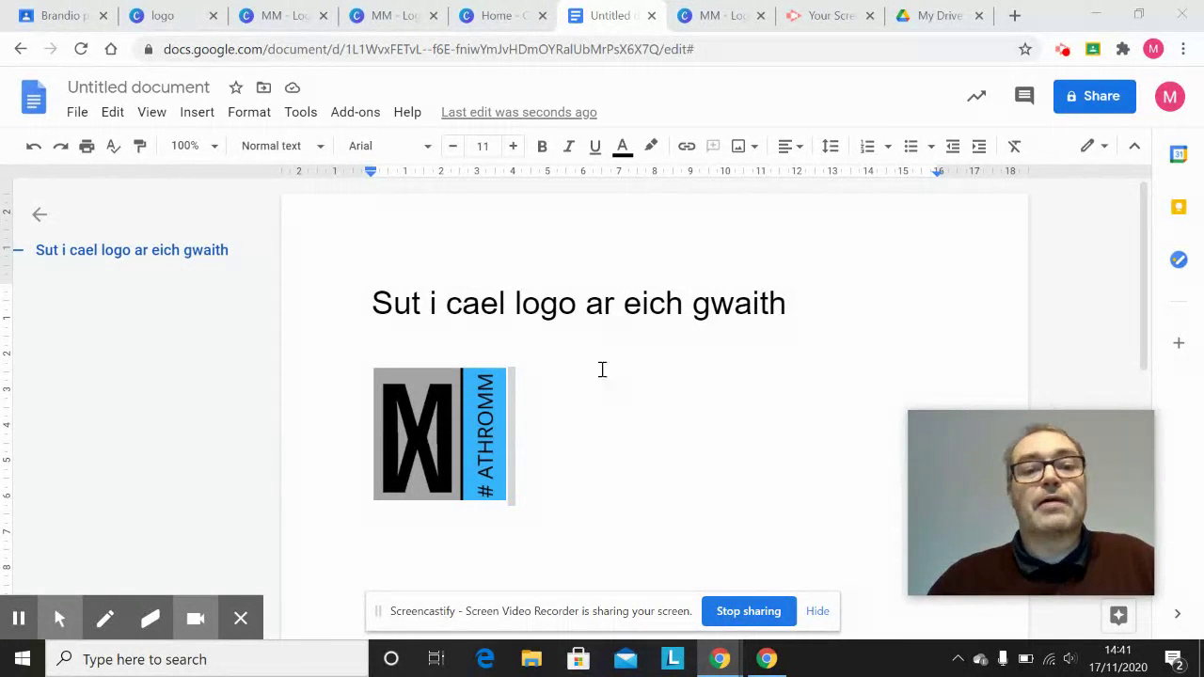
{"action": "left_click", "coordinate": [193, 113]}
{"action": "mouse_move", "coordinate": [212, 154]}
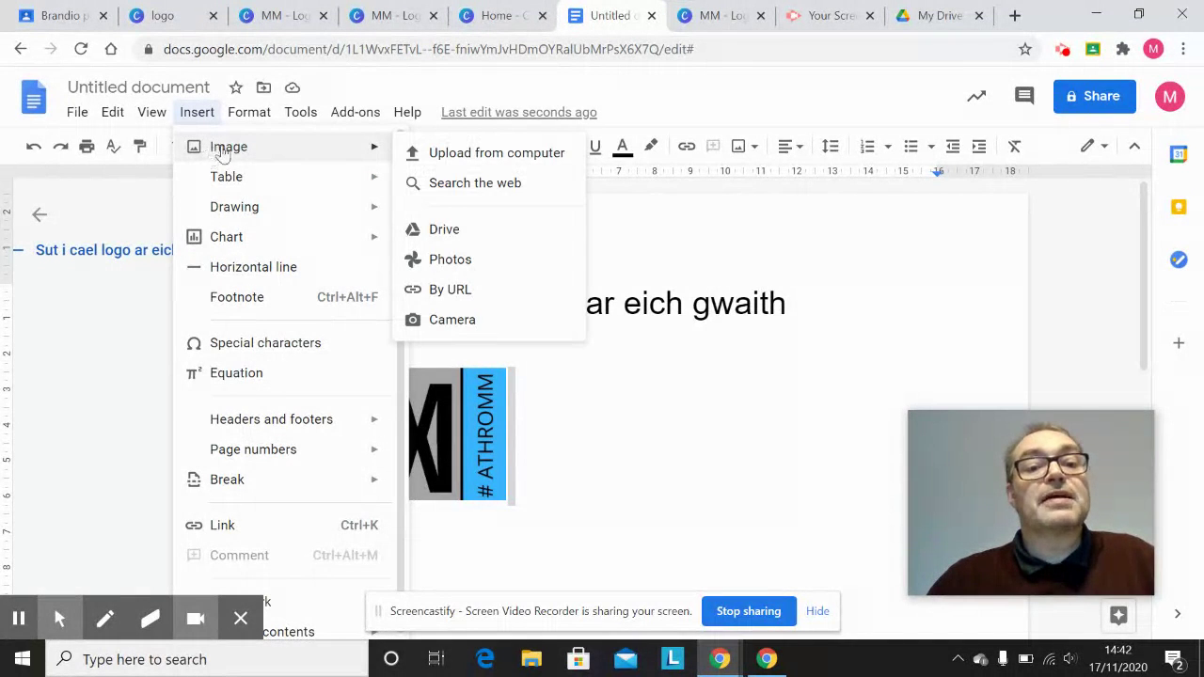
{"action": "left_click", "coordinate": [435, 240]}
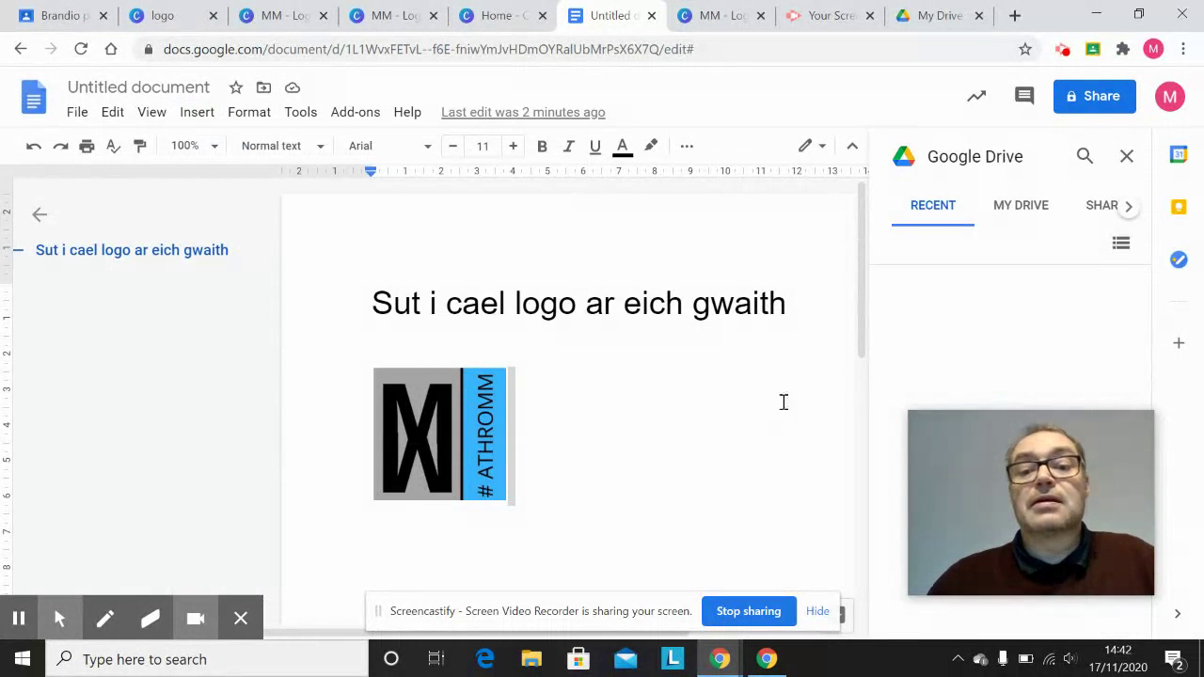
{"action": "left_click_drag", "start_coordinate": [1054, 515], "coordinate": [728, 339]}
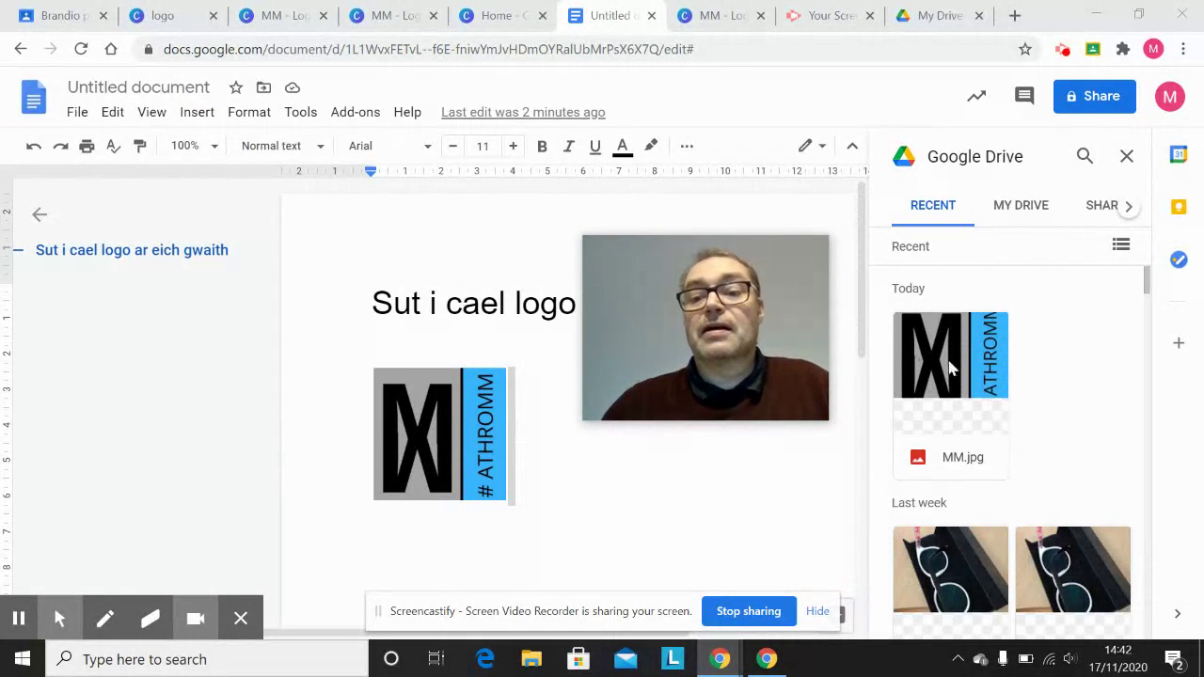
{"action": "left_click", "coordinate": [934, 365]}
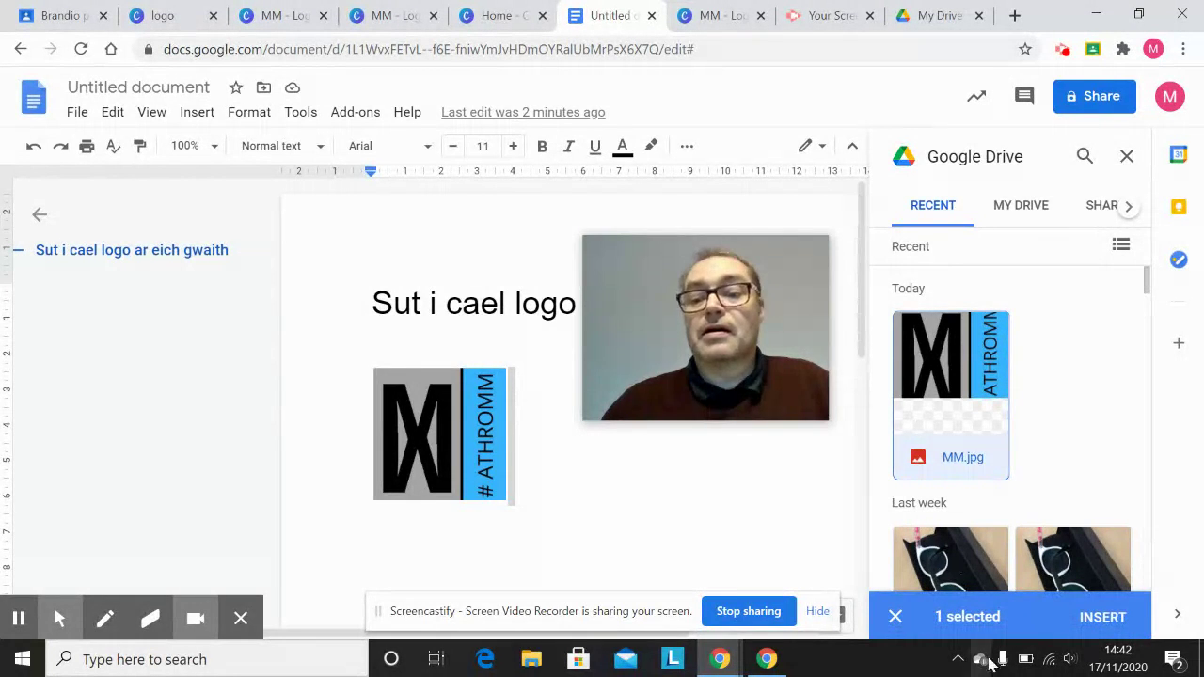
{"action": "left_click", "coordinate": [1098, 616]}
{"action": "left_click_drag", "start_coordinate": [734, 374], "coordinate": [1195, 579]}
Shrink the newly inserted logo proportionally so it sits beside the first logo at about the same size
{"action": "left_click", "coordinate": [804, 481]}
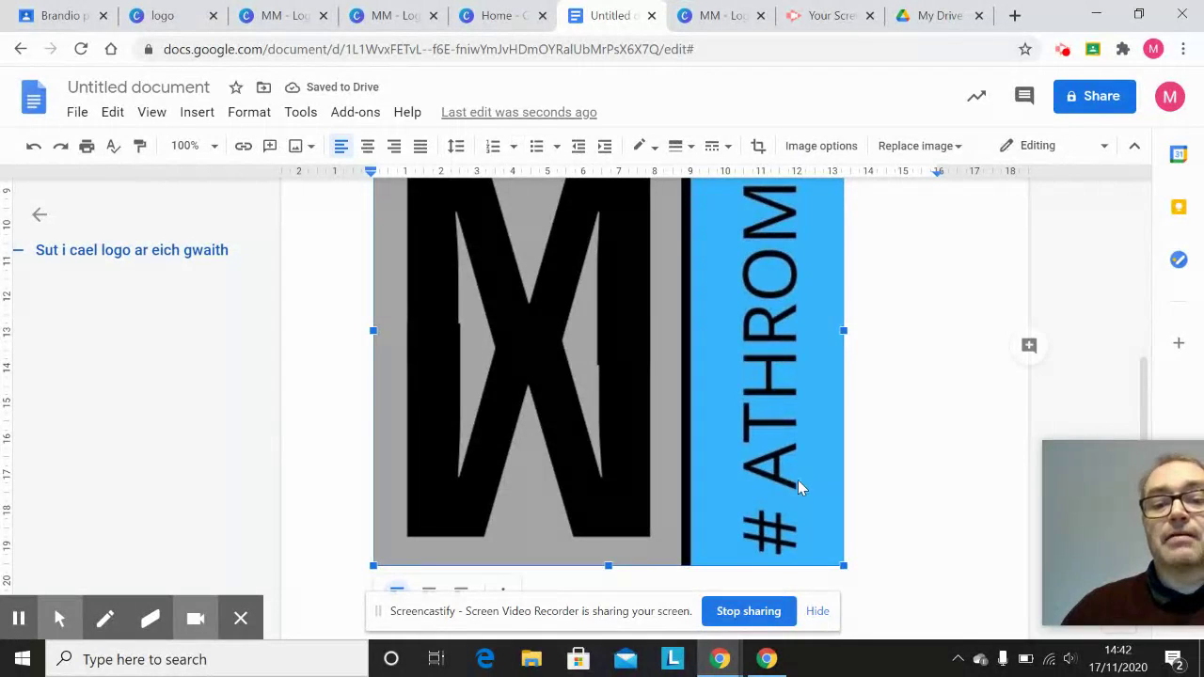
{"action": "scroll", "coordinate": [814, 467], "scroll_direction": "up", "scroll_amount": 5}
{"action": "scroll", "coordinate": [856, 376], "scroll_direction": "down", "scroll_amount": 1}
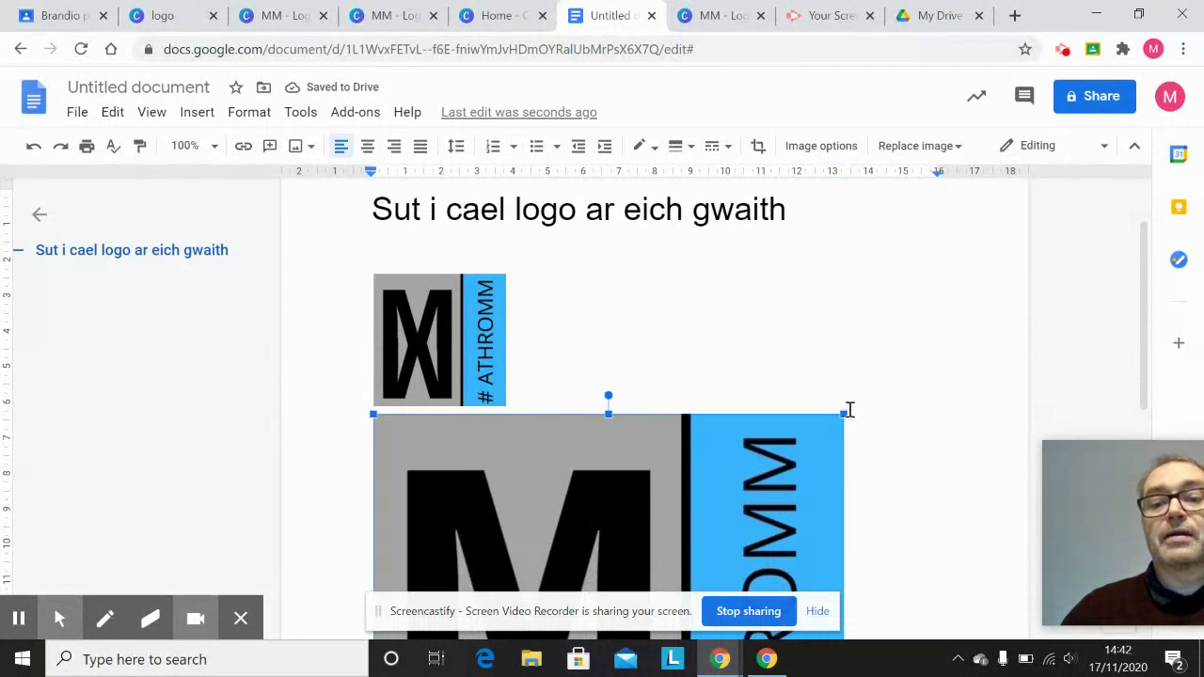
{"action": "left_click_drag", "start_coordinate": [844, 413], "coordinate": [801, 436]}
{"action": "left_click_drag", "start_coordinate": [603, 570], "coordinate": [603, 570]}
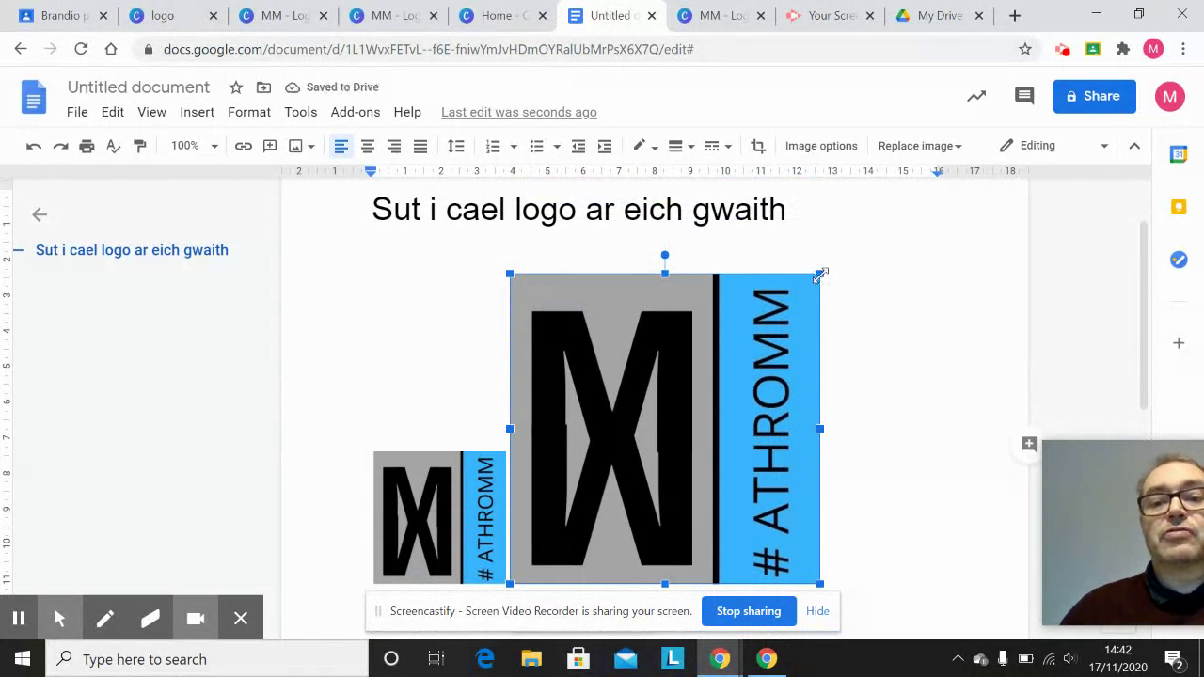
{"action": "left_click_drag", "start_coordinate": [819, 273], "coordinate": [691, 435]}
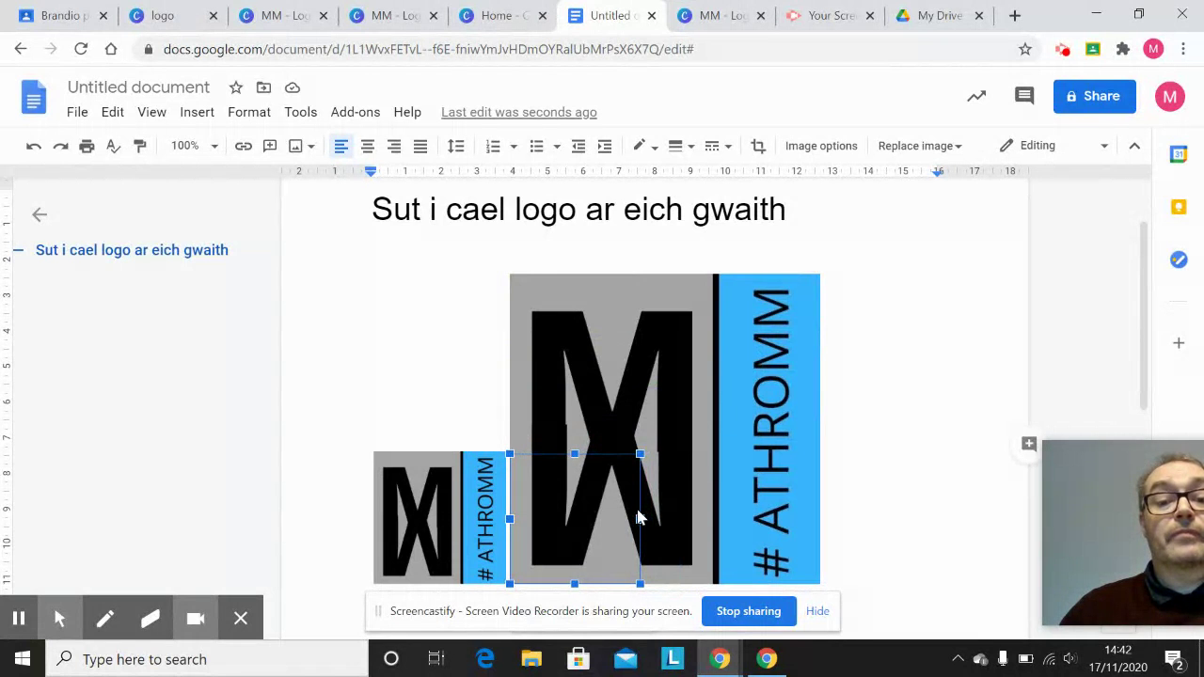
{"action": "left_click_drag", "start_coordinate": [765, 450], "coordinate": [765, 449]}
{"action": "left_click", "coordinate": [559, 343]}
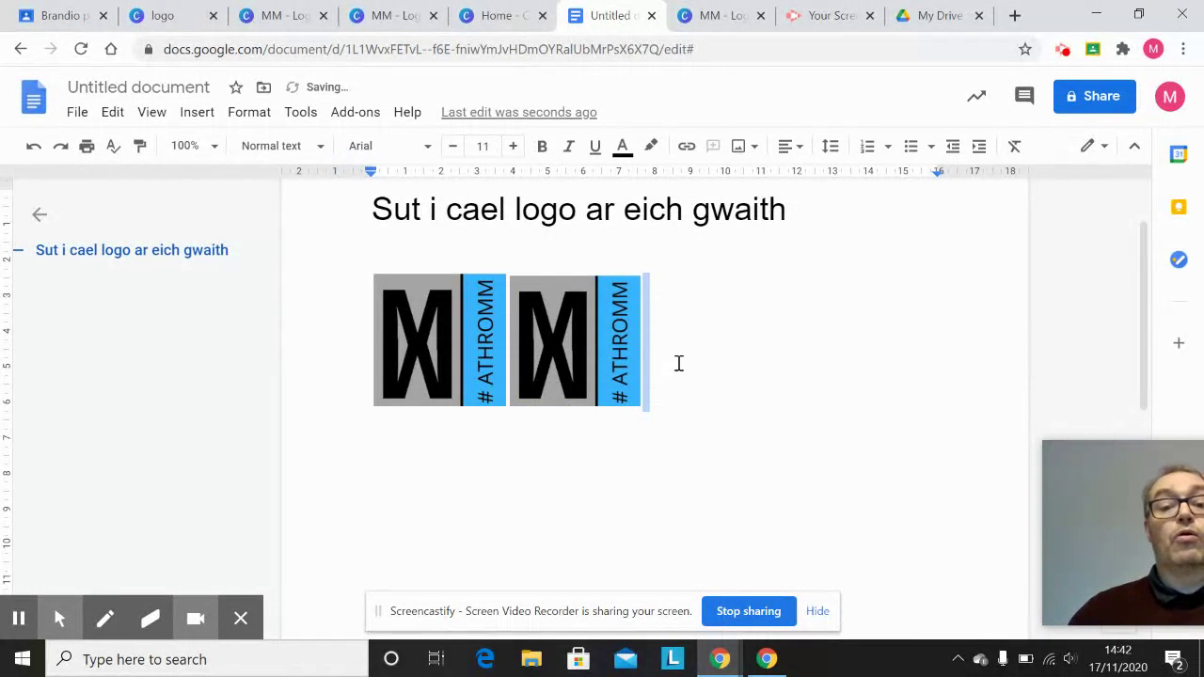
{"action": "left_click", "coordinate": [633, 390]}
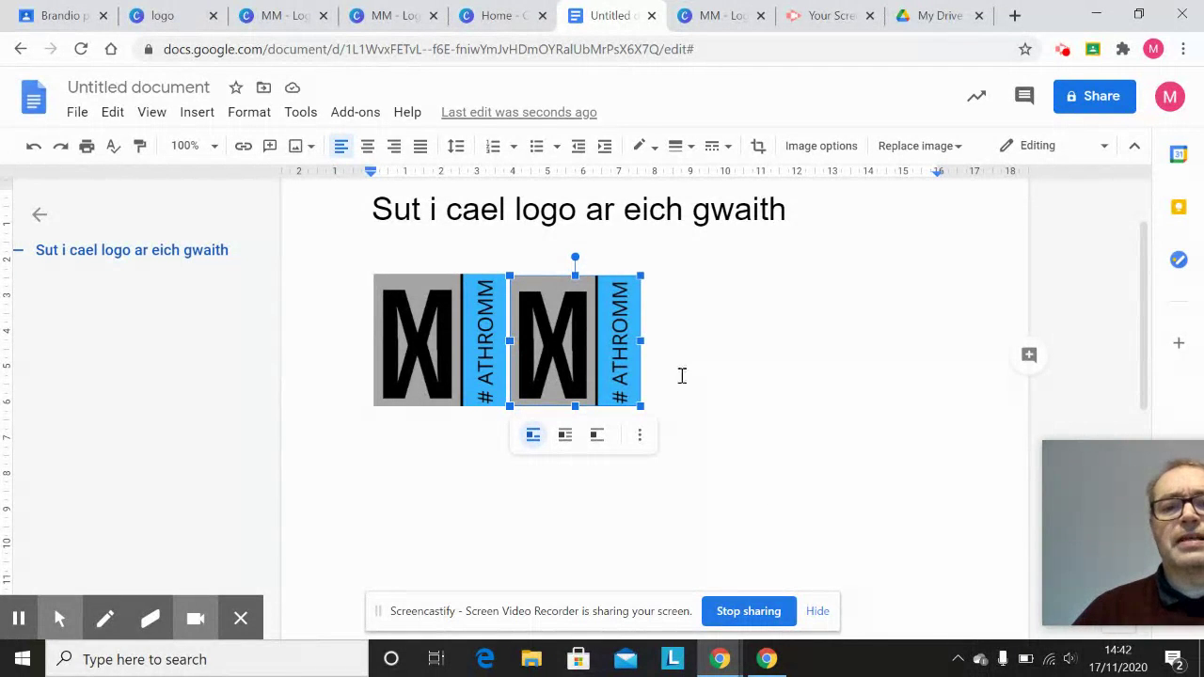
{"action": "right_click", "coordinate": [578, 355]}
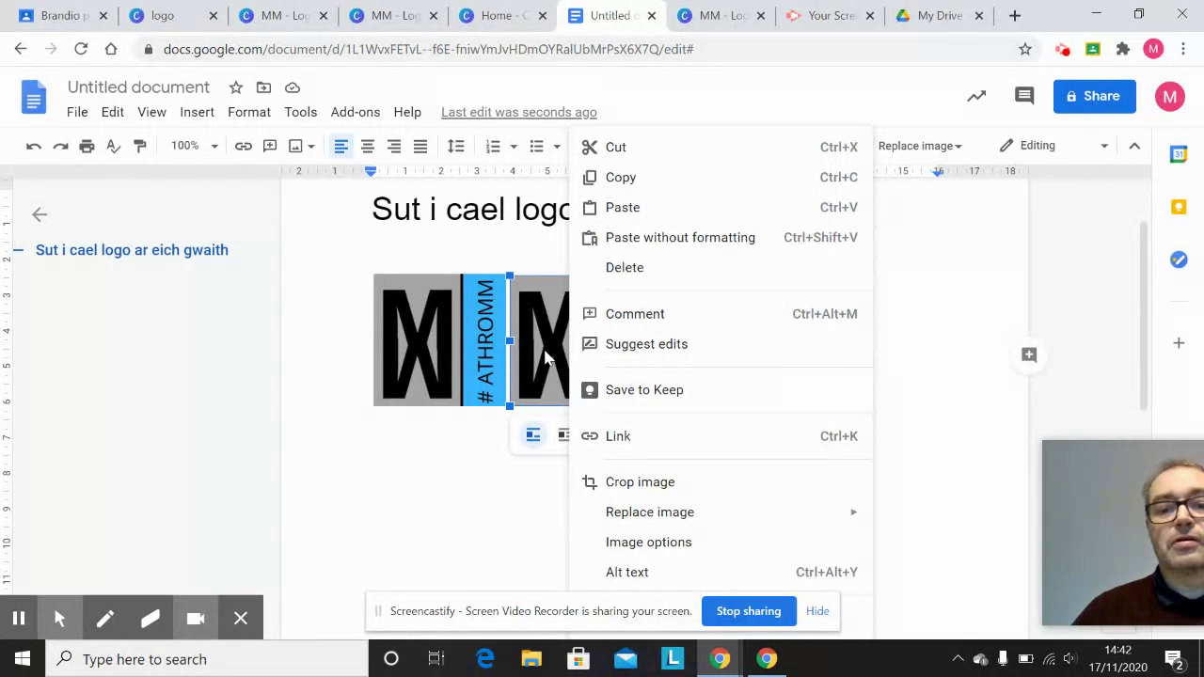
{"action": "mouse_move", "coordinate": [639, 517]}
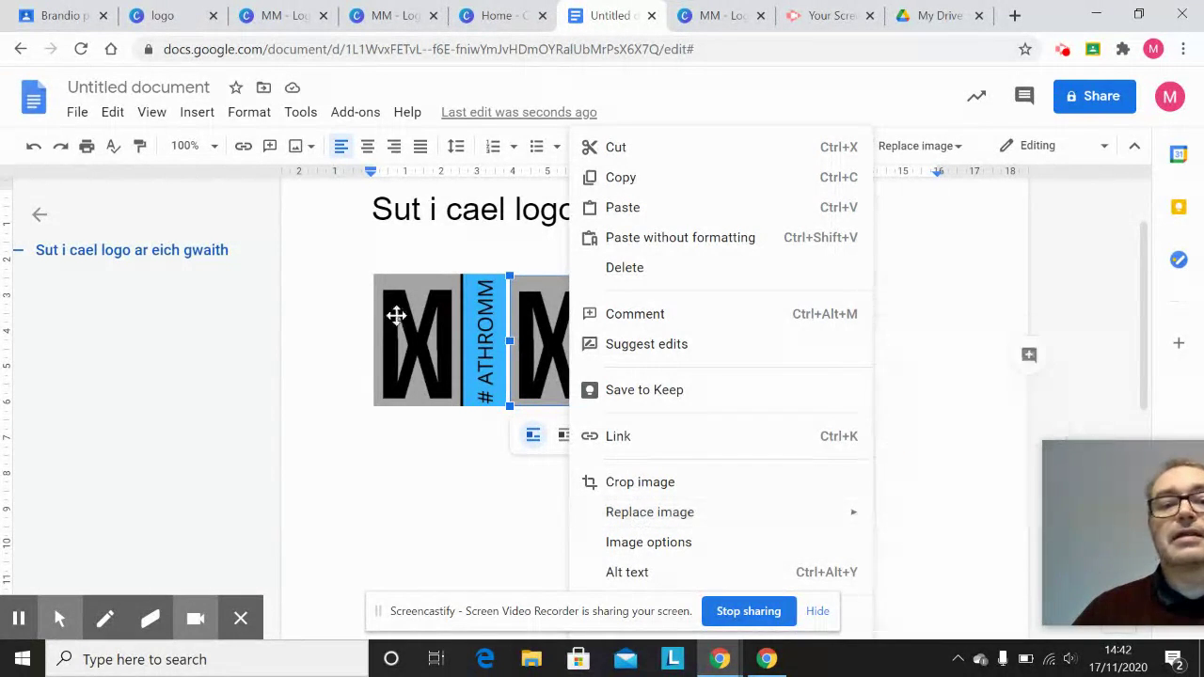
{"action": "key", "text": "Escape"}
Switch to Google Drive, preview the uploaded MM.jpg with its available file actions, and close the preview
{"action": "left_click", "coordinate": [930, 16]}
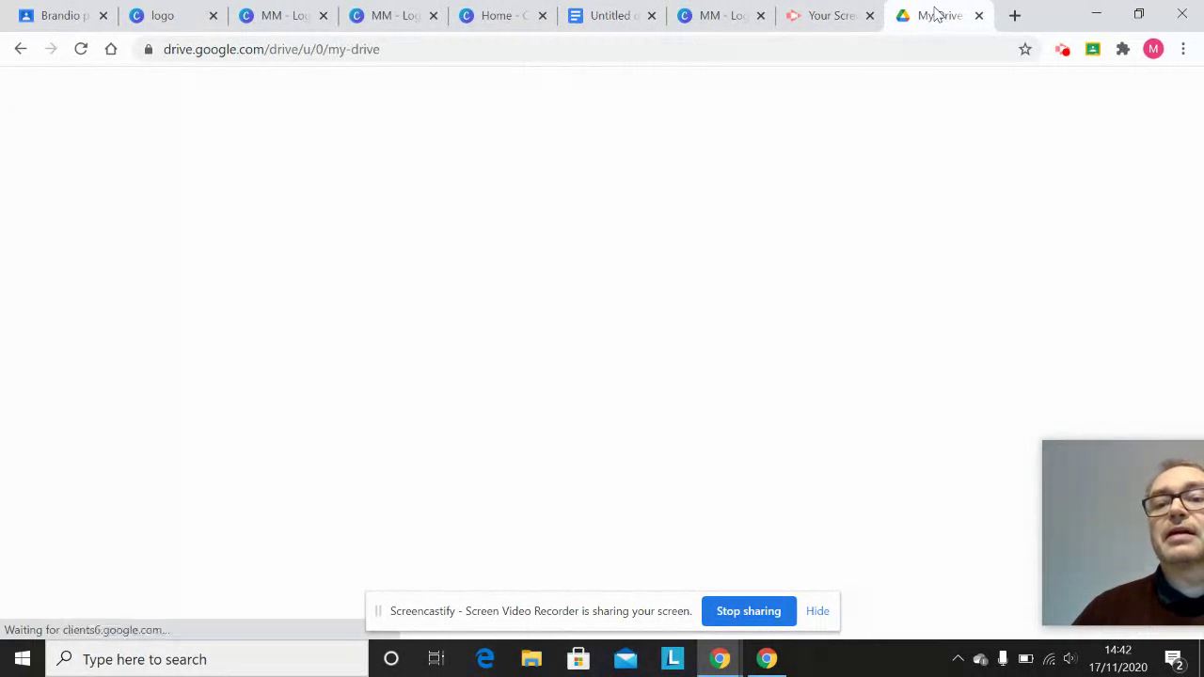
{"action": "scroll", "coordinate": [536, 310], "scroll_direction": "down", "scroll_amount": 3}
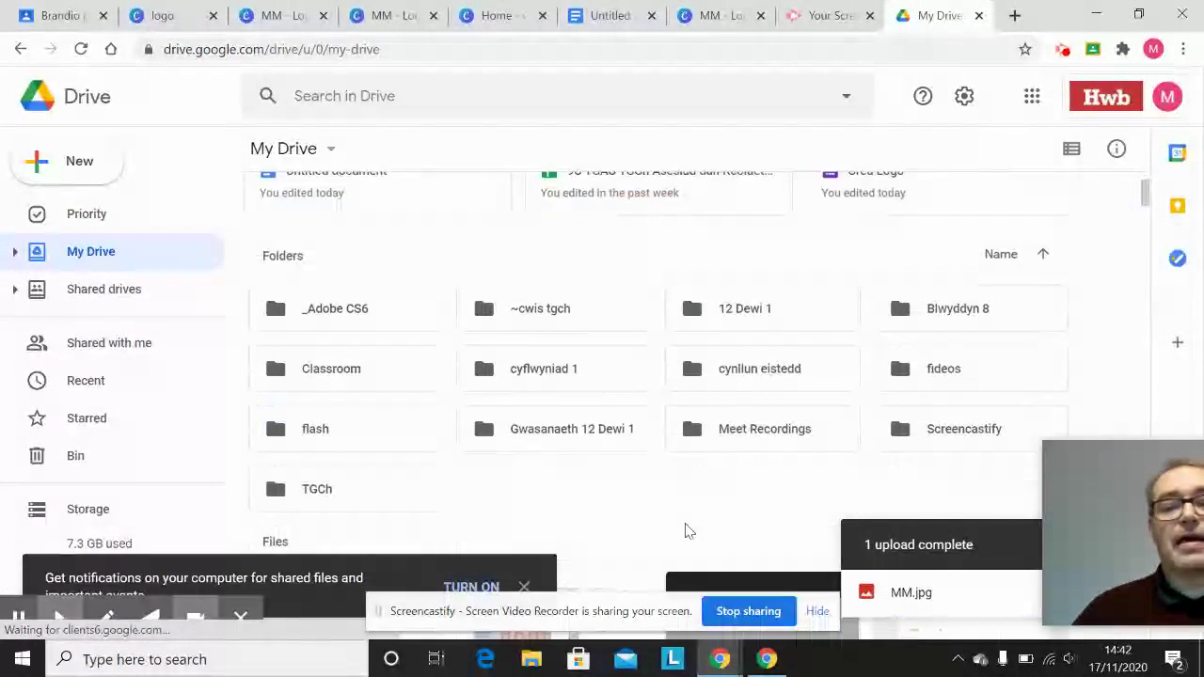
{"action": "left_click", "coordinate": [912, 595]}
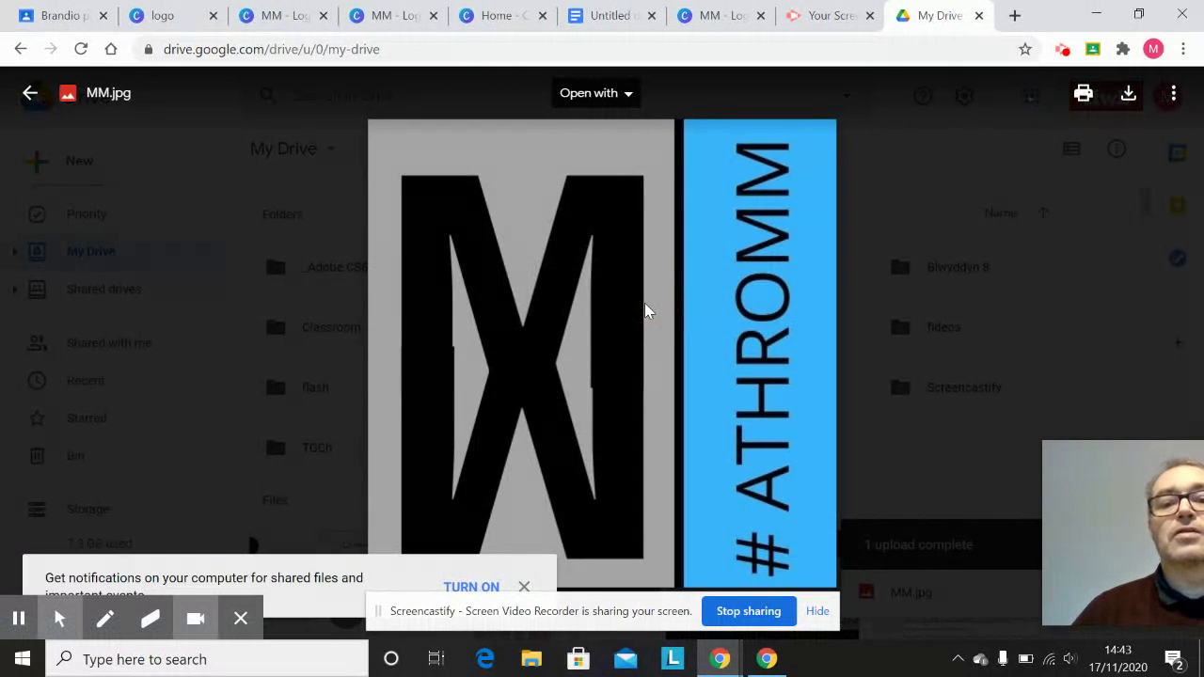
{"action": "left_click", "coordinate": [630, 324]}
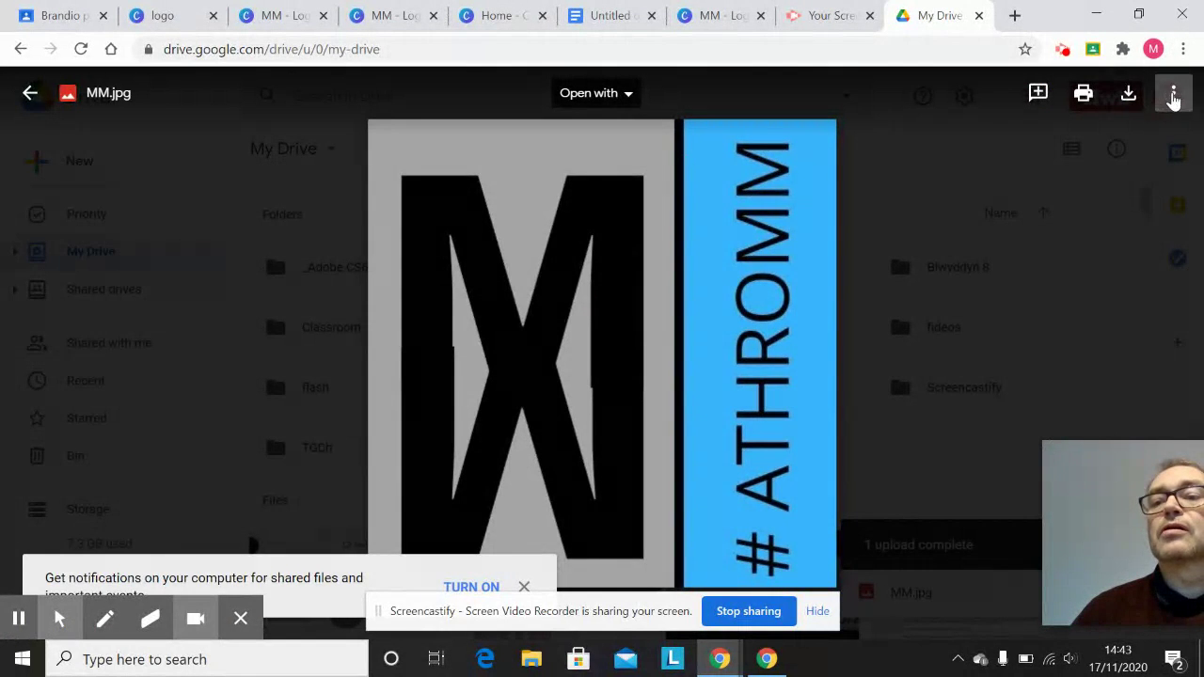
{"action": "left_click", "coordinate": [1173, 98]}
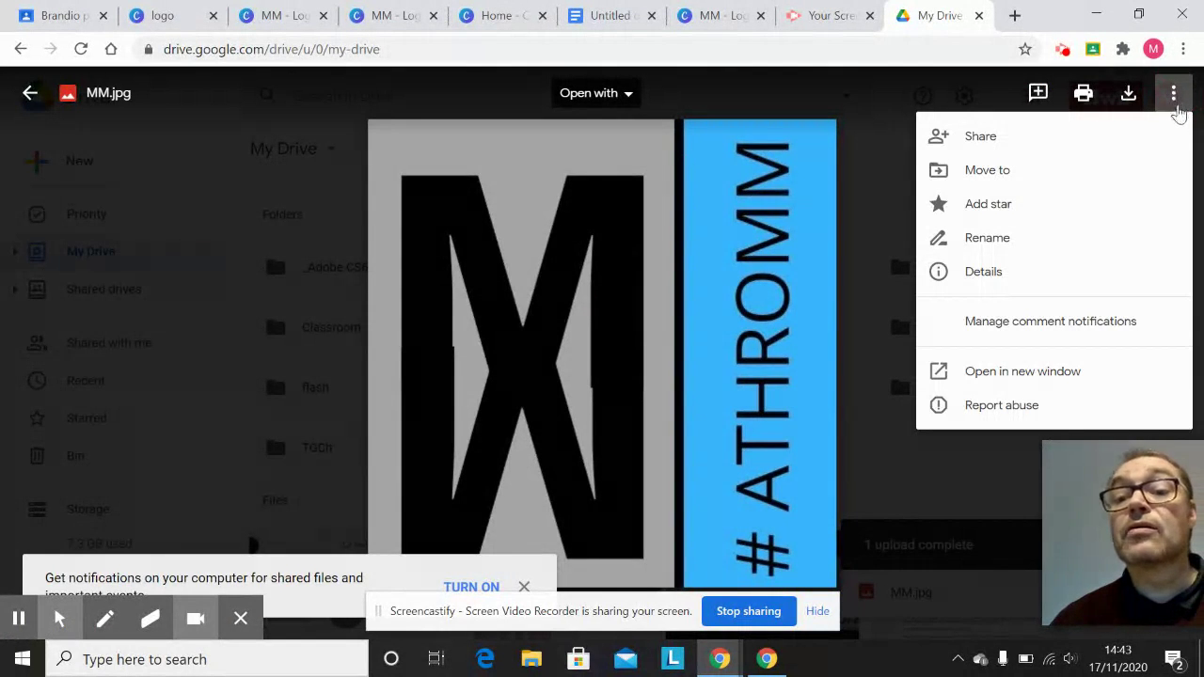
{"action": "left_click", "coordinate": [576, 329]}
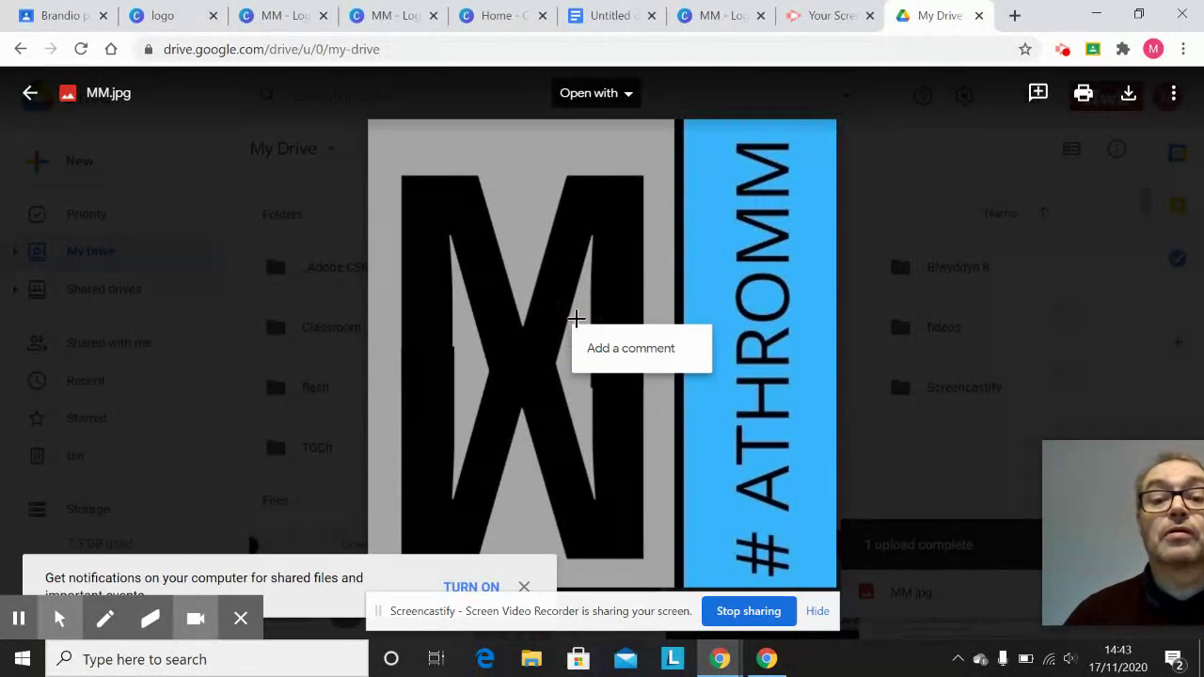
{"action": "left_click", "coordinate": [527, 349]}
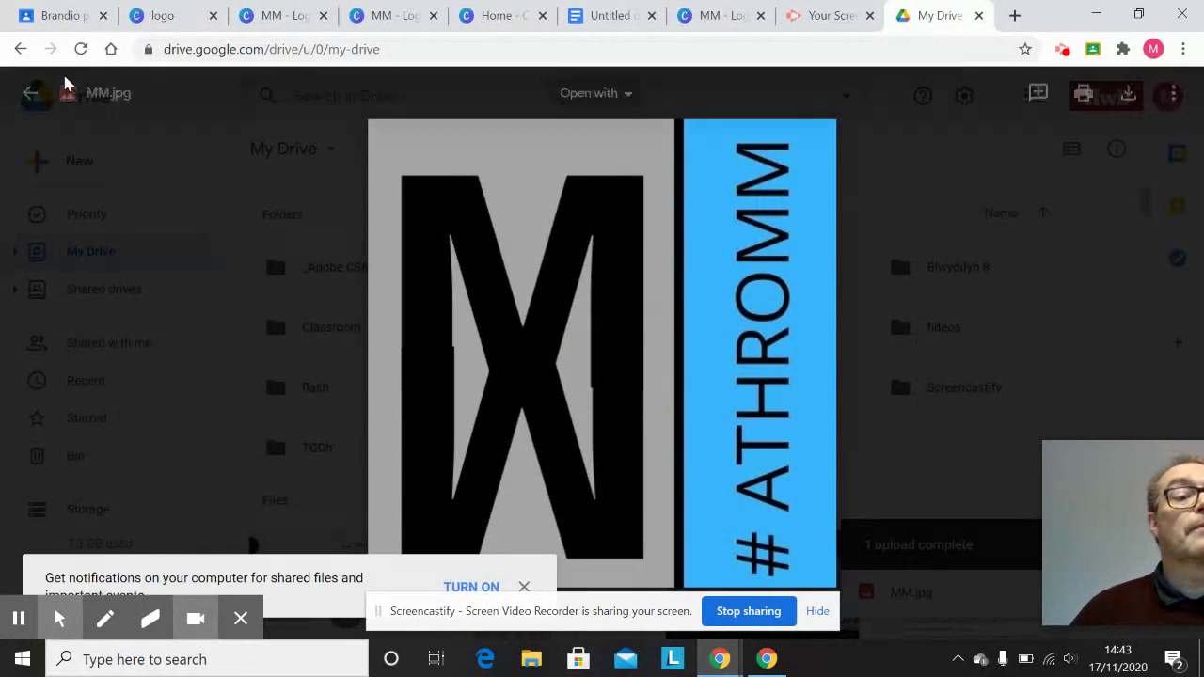
{"action": "left_click", "coordinate": [30, 92]}
Return to the untitled document and compare the two logos placed side by side under the heading
{"action": "left_click", "coordinate": [609, 16]}
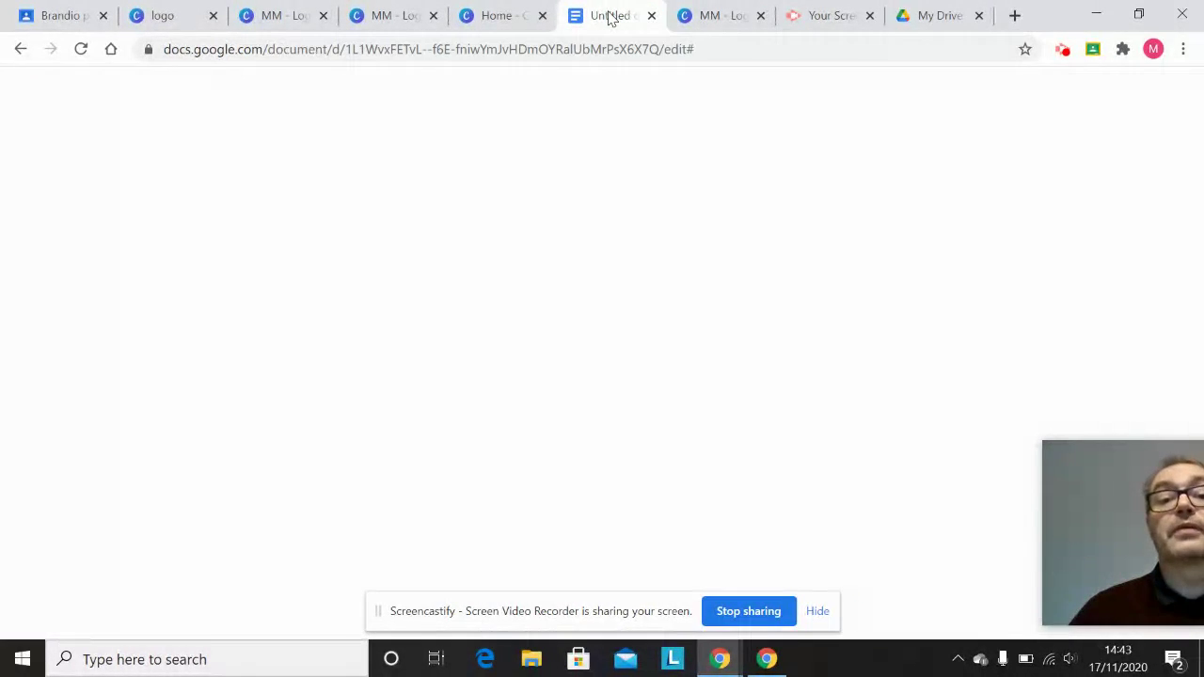
{"action": "left_click", "coordinate": [602, 339]}
{"action": "left_click", "coordinate": [760, 363]}
{"action": "left_click", "coordinate": [451, 370]}
{"action": "left_click", "coordinate": [558, 367]}
{"action": "left_click", "coordinate": [487, 367]}
{"action": "left_click", "coordinate": [546, 368]}
{"action": "left_click", "coordinate": [481, 361]}
{"action": "left_click", "coordinate": [581, 364]}
{"action": "left_click", "coordinate": [437, 364]}
{"action": "left_click", "coordinate": [598, 363]}
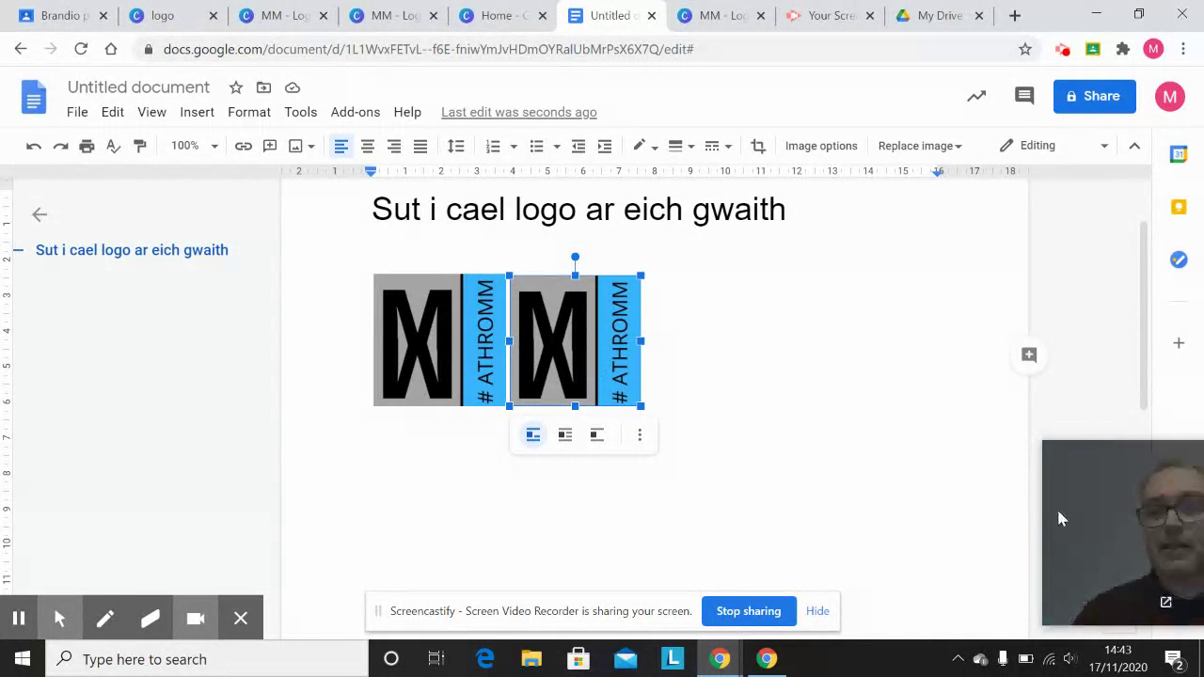
{"action": "left_click_drag", "start_coordinate": [1089, 529], "coordinate": [906, 512]}
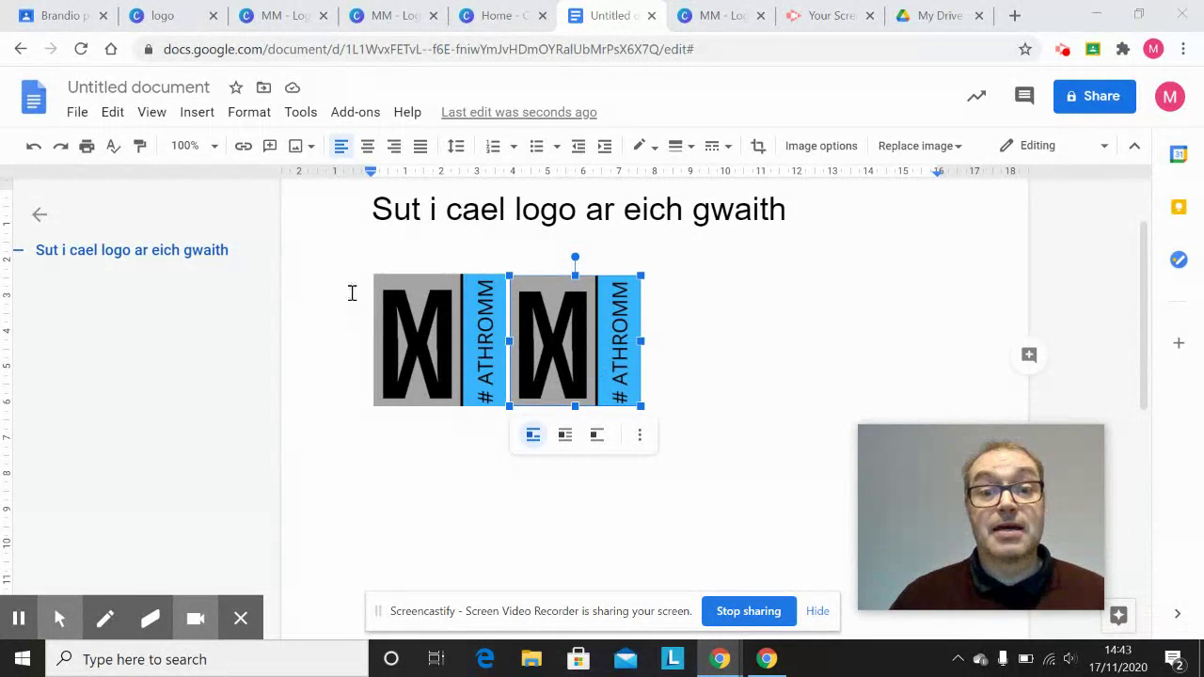